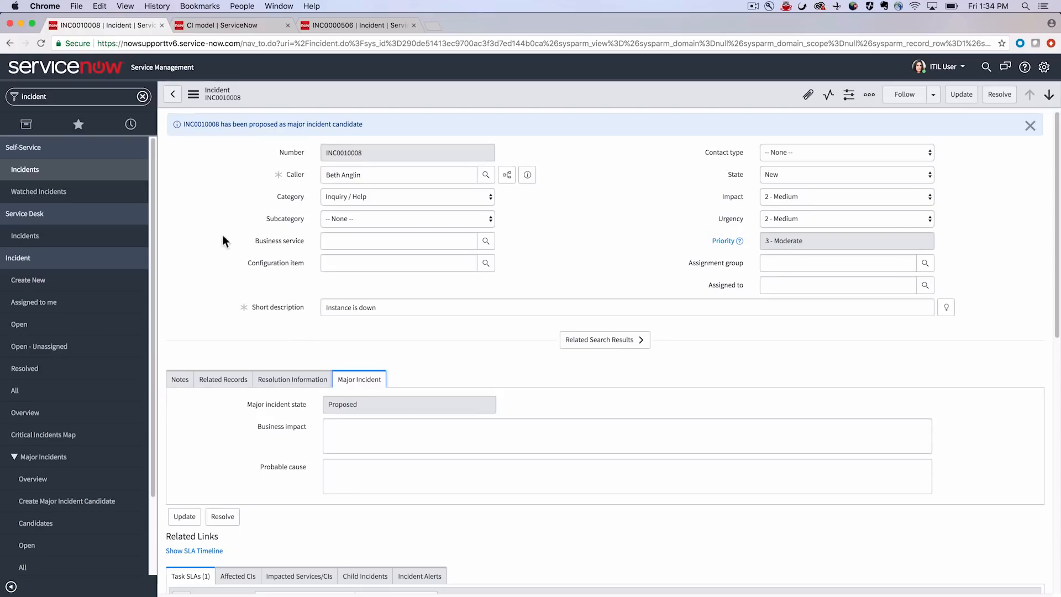
- Start a new major incident candidate record, filtering the navigator for create options
double_click(95, 111)
text(create)
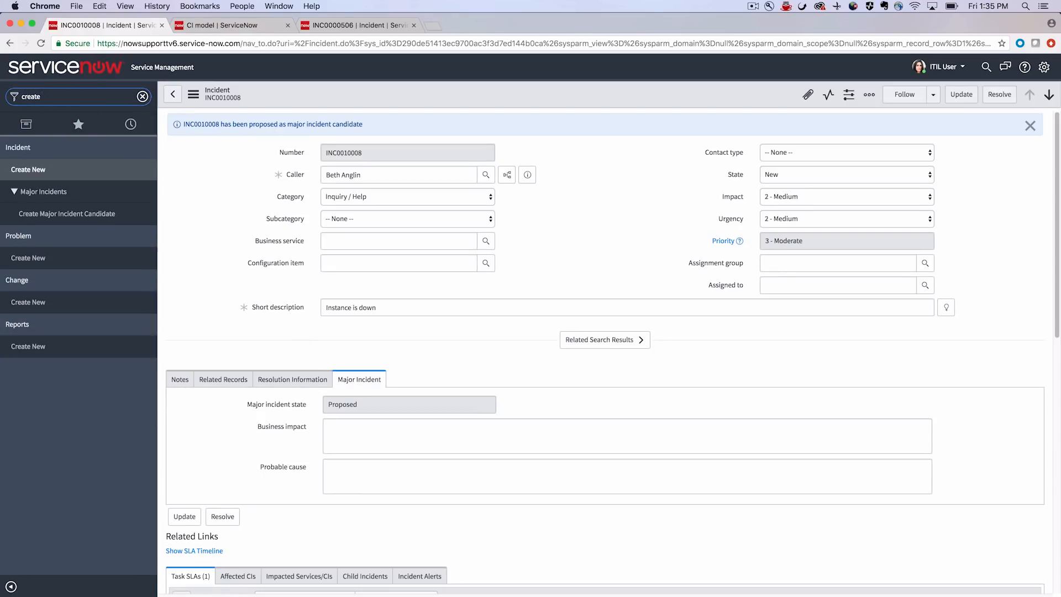
click(42, 220)
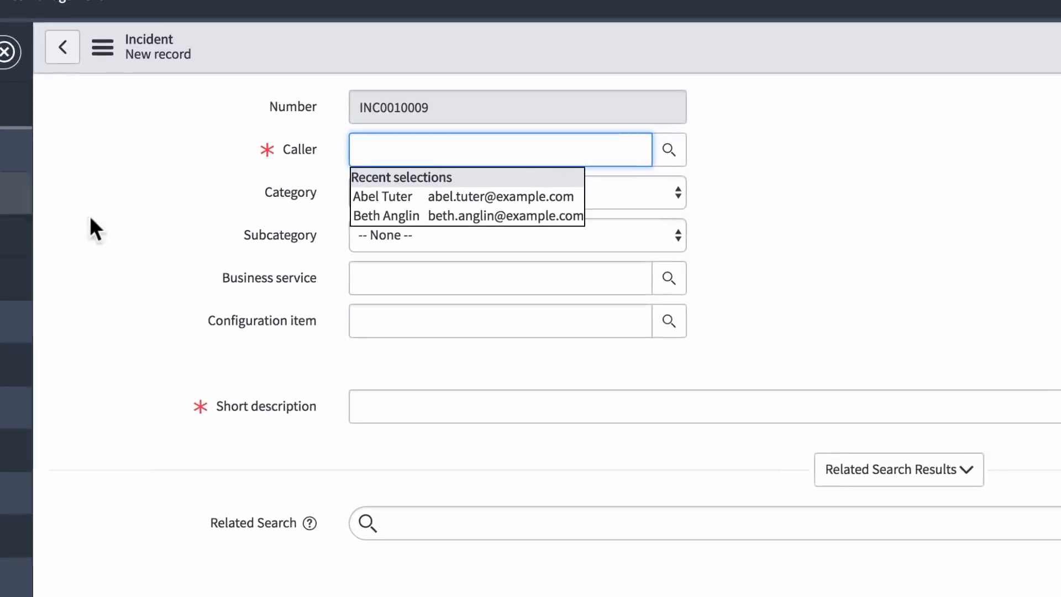
- Fill in the caller's name and set category Network, impact 1 - High and urgency 1 - High
click(388, 221)
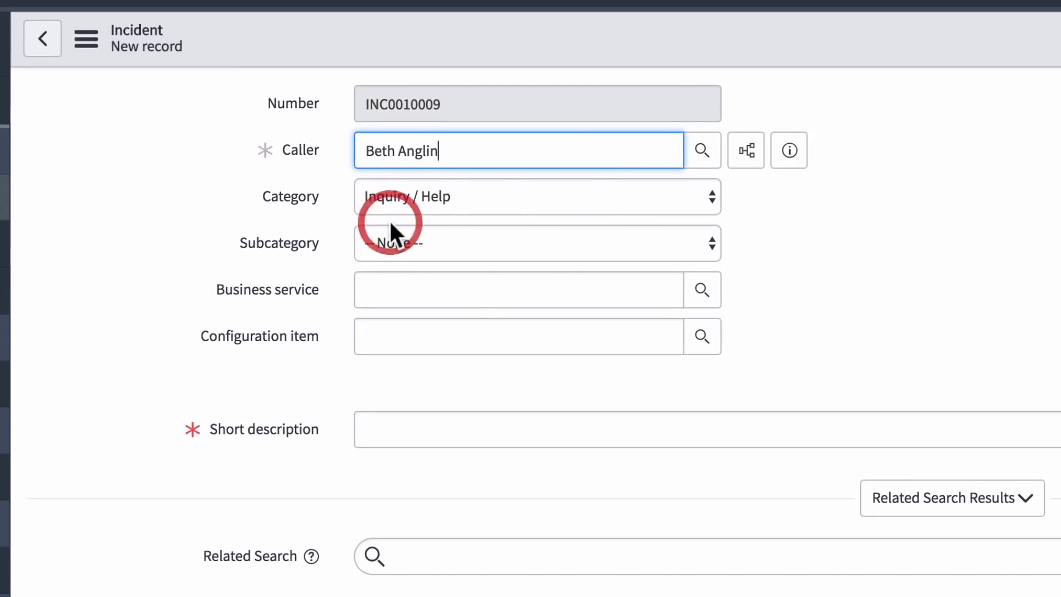
click(437, 194)
click(421, 257)
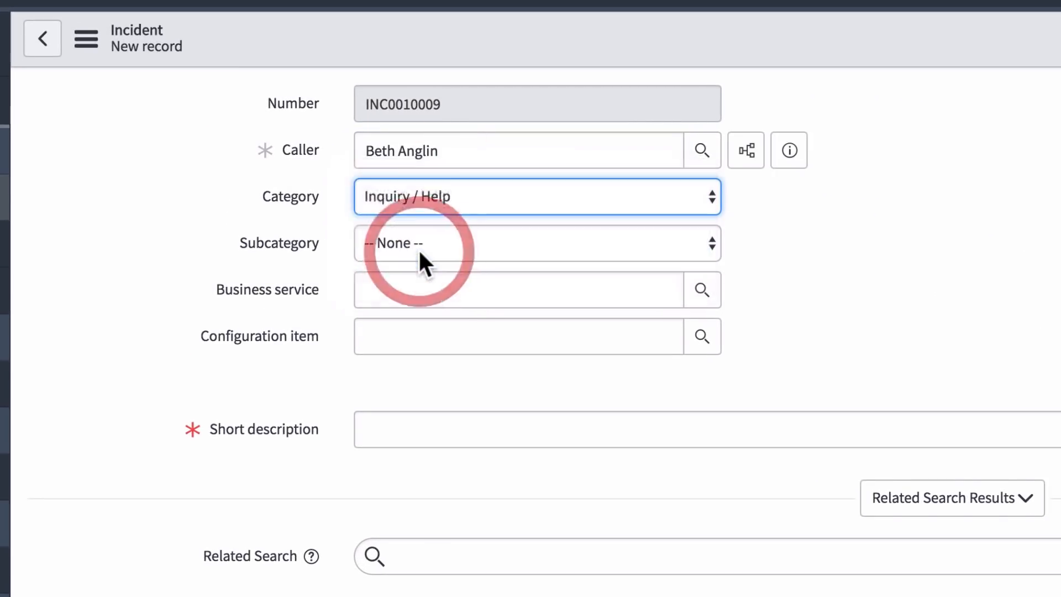
click(550, 194)
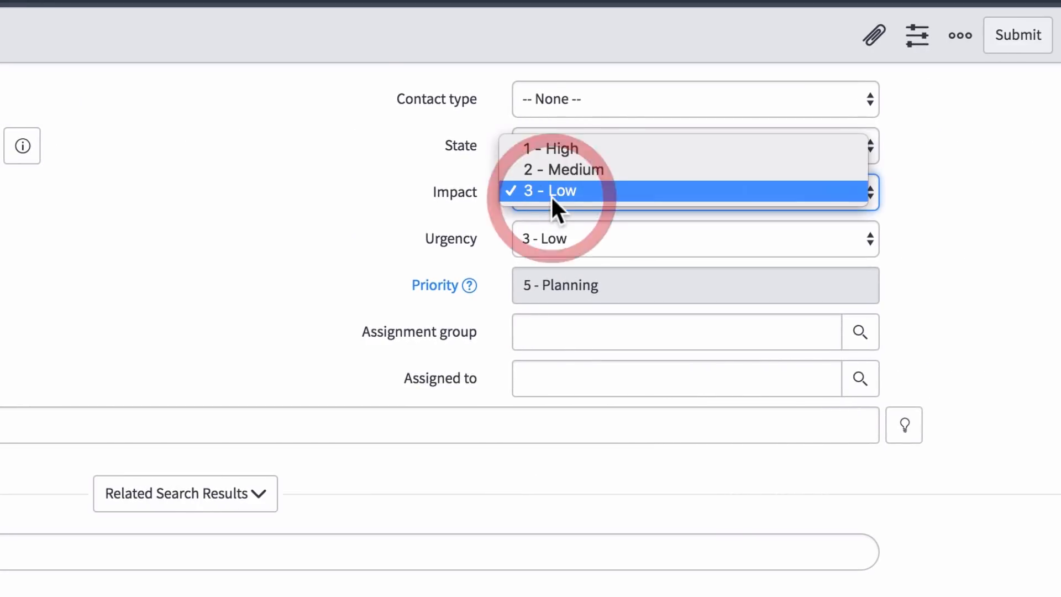
click(550, 148)
click(545, 238)
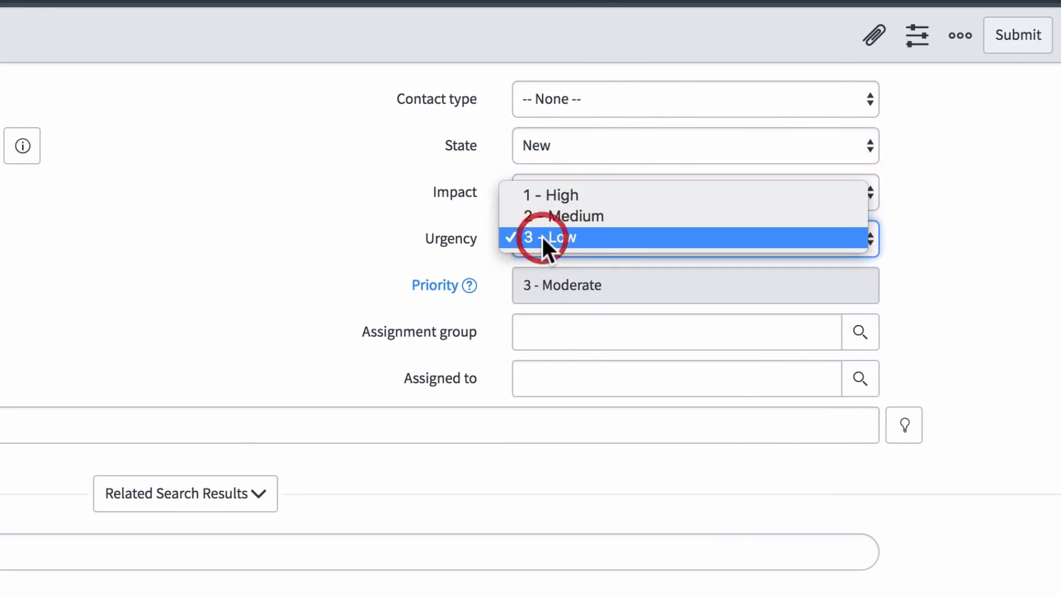
click(545, 194)
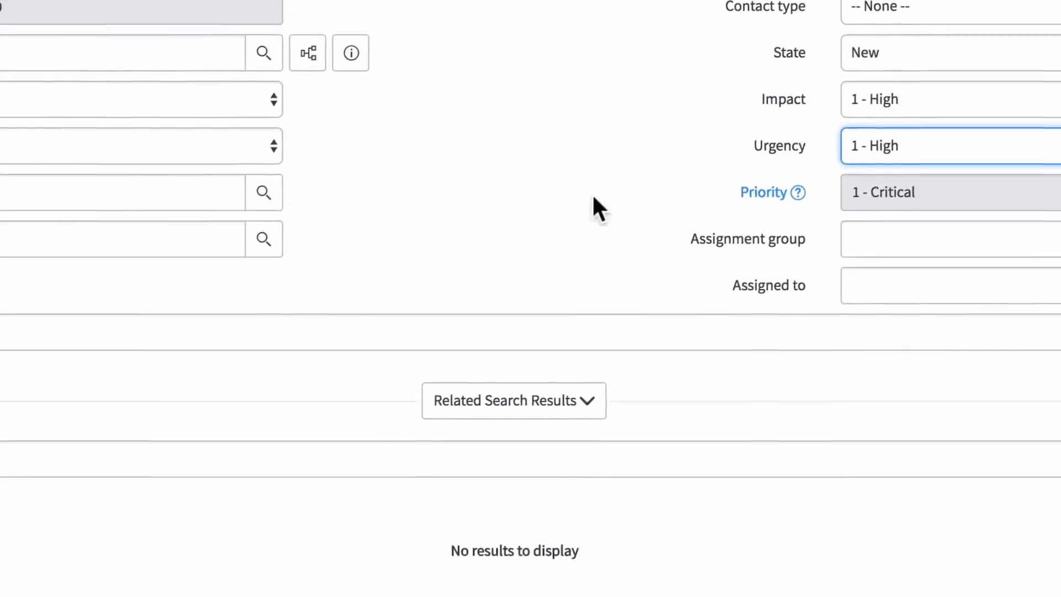
- Enter the short description "Network storage unavailable" and the additional comment "Customer reporting network issues.", and submit the candidate
click(657, 217)
text(Network storage unavaila)
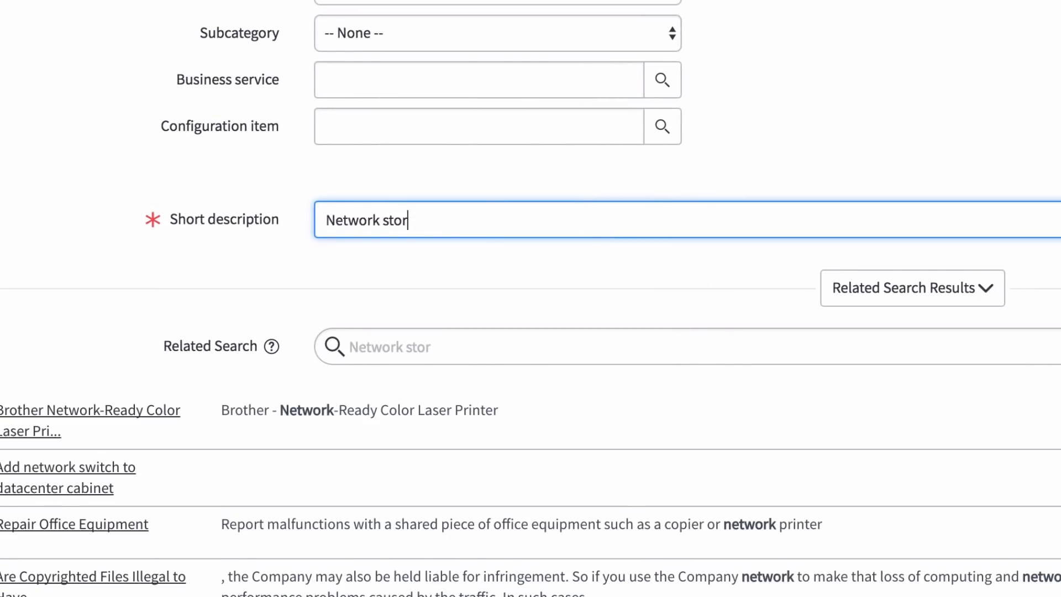
text(ble)
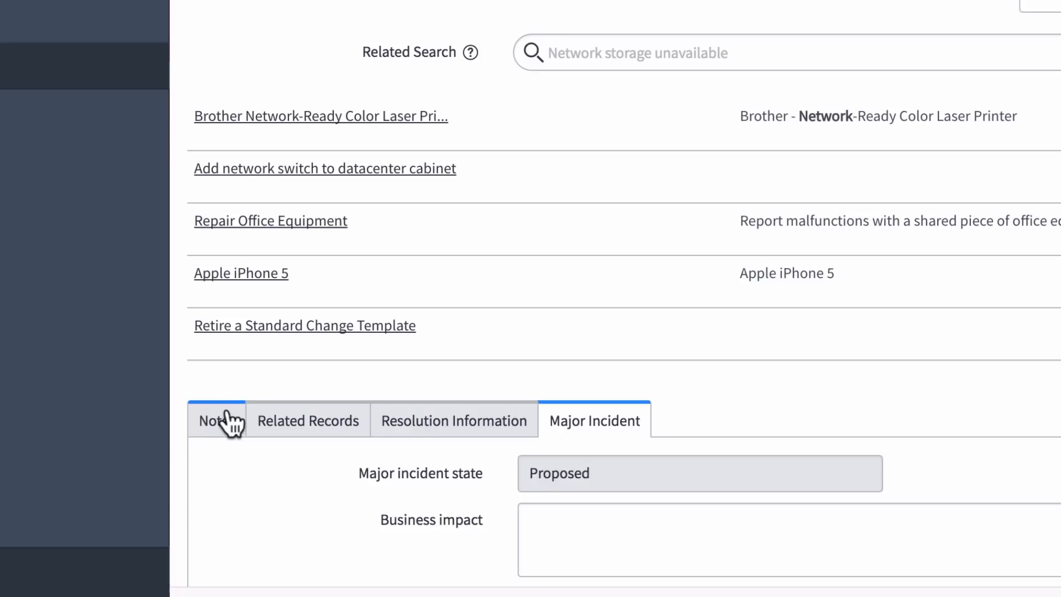
click(221, 421)
click(555, 517)
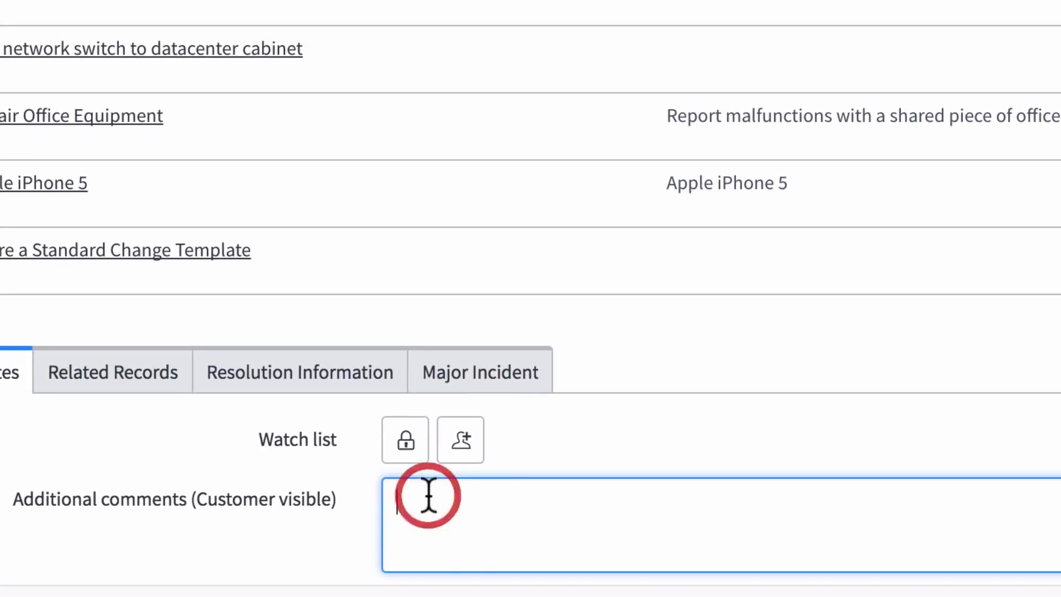
text(Customer reporting network issues.)
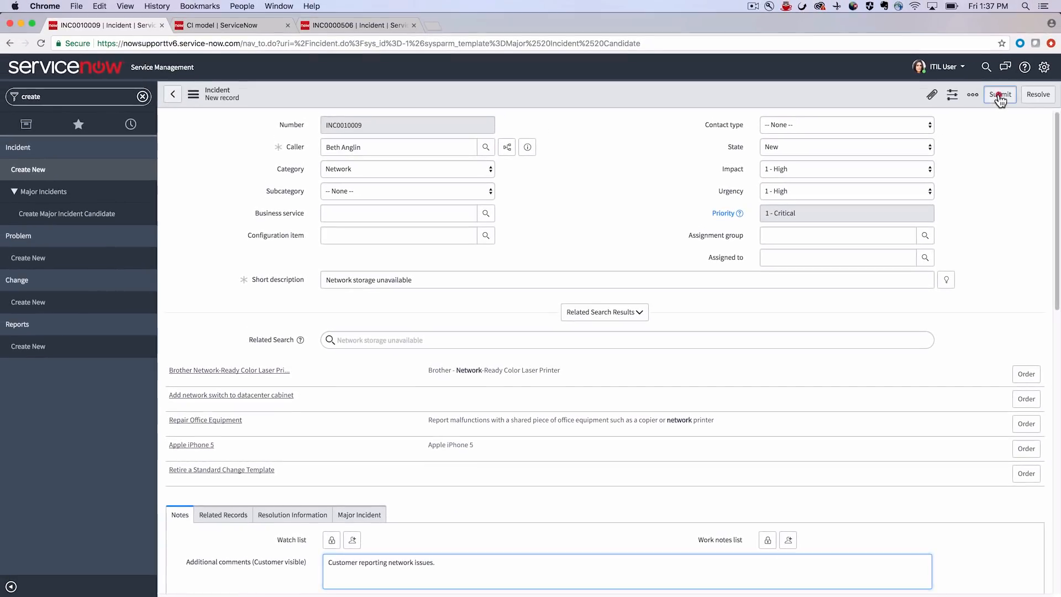
click(1000, 95)
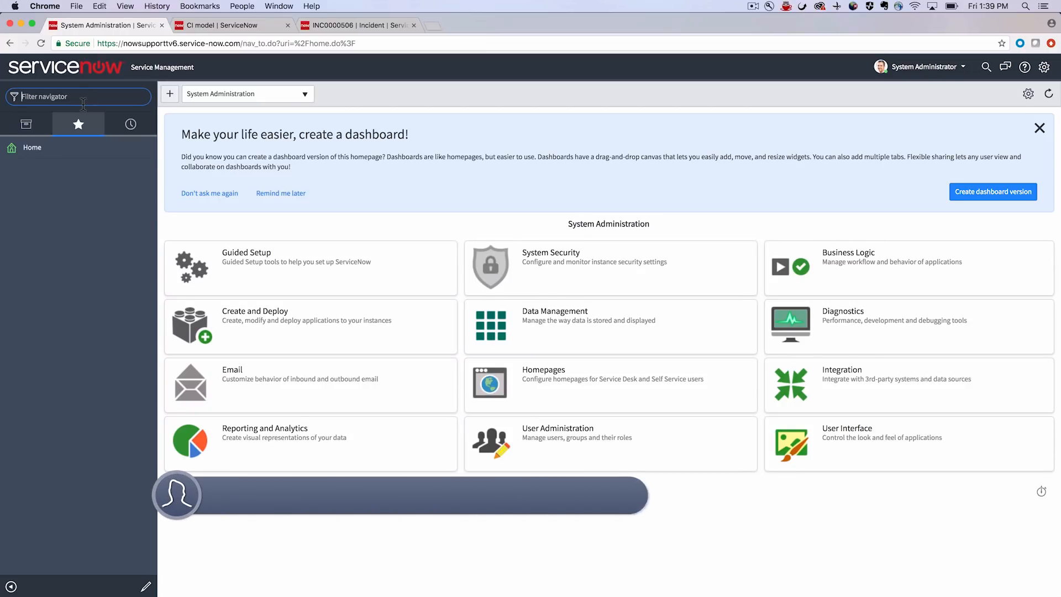
- Filter the navigator for "major" and open the Major Incident Trigger Rules list
text(major)
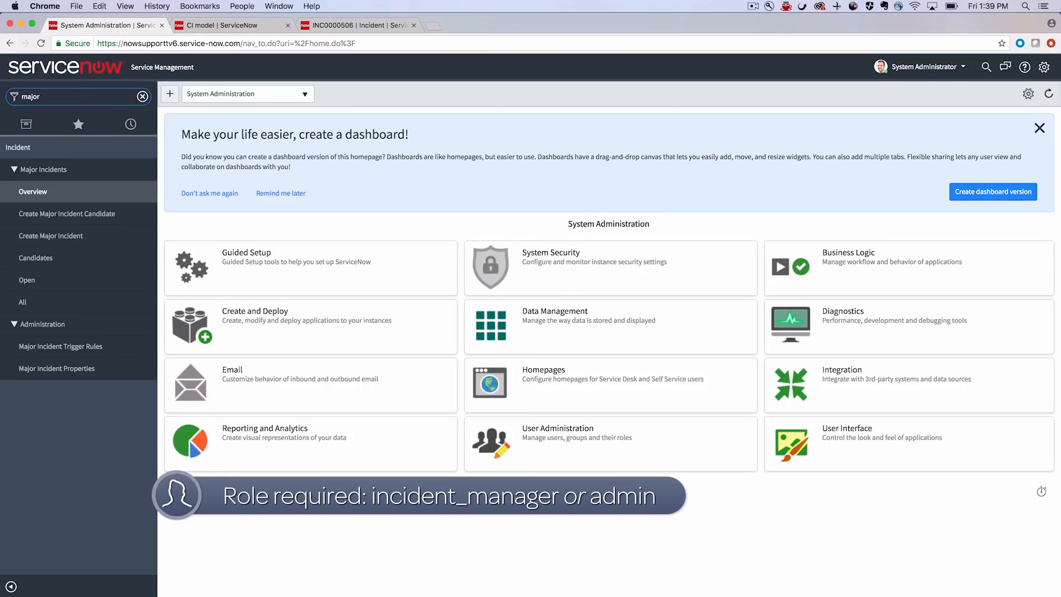
click(55, 347)
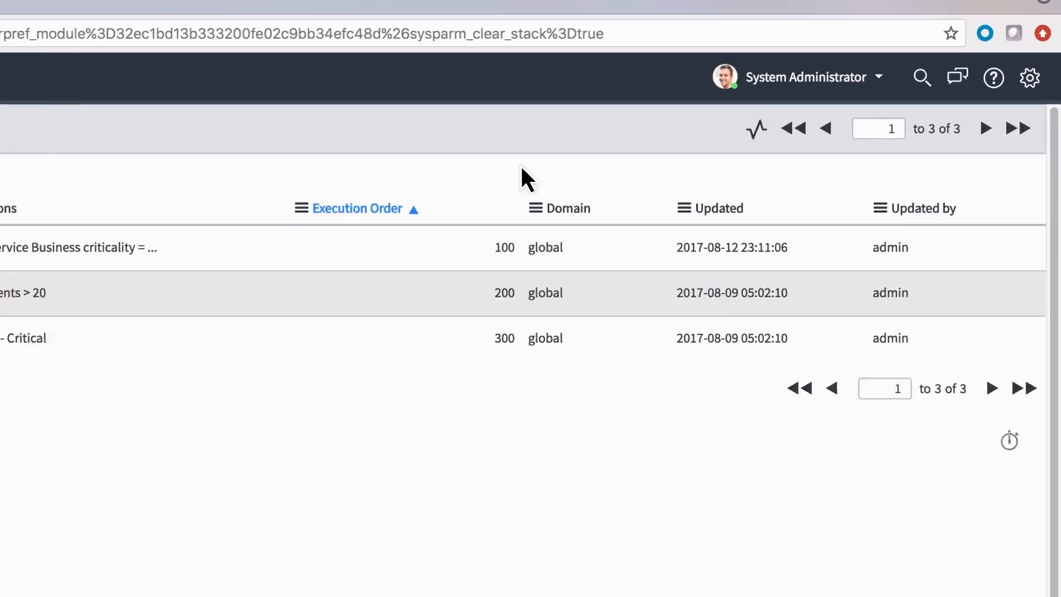
- Look up incident INC0010008 with the global search
click(986, 67)
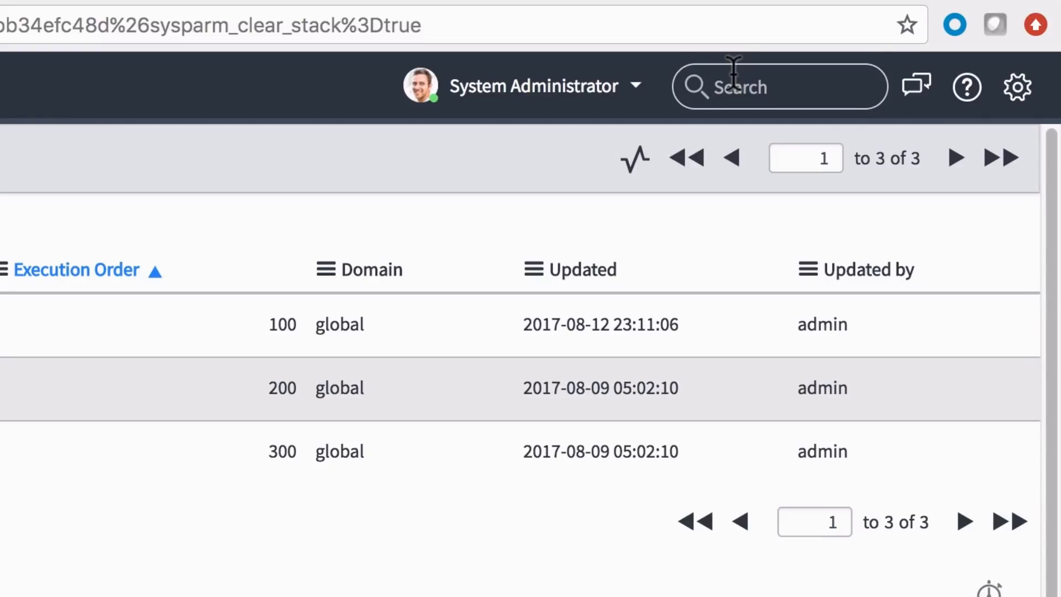
text(inc0010008)
key(Return)
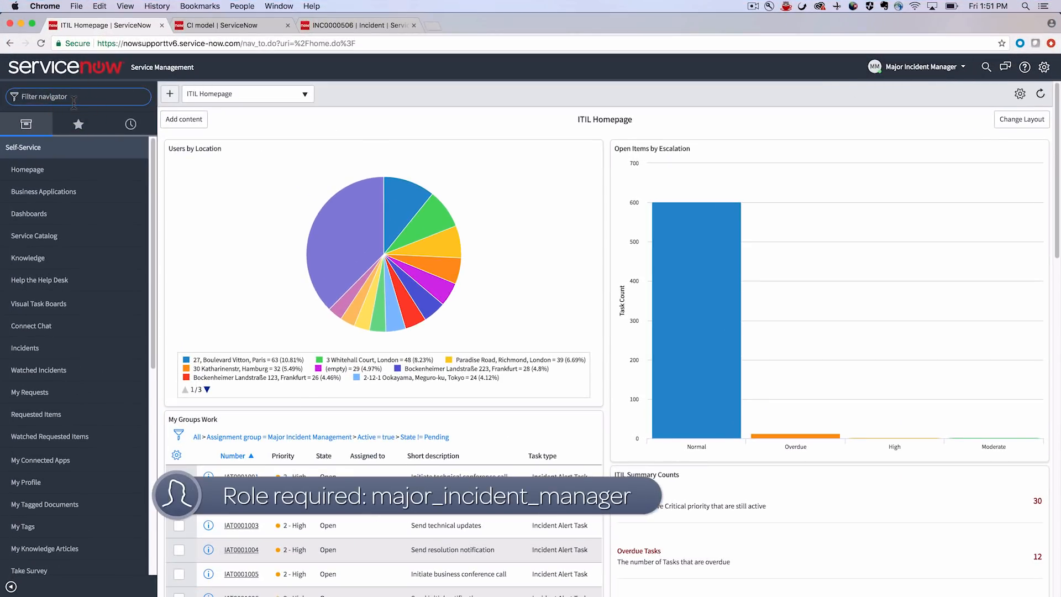
- Open the Major Incident Overview dashboard from the self-service dashboards and display its major incident candidates
text(self)
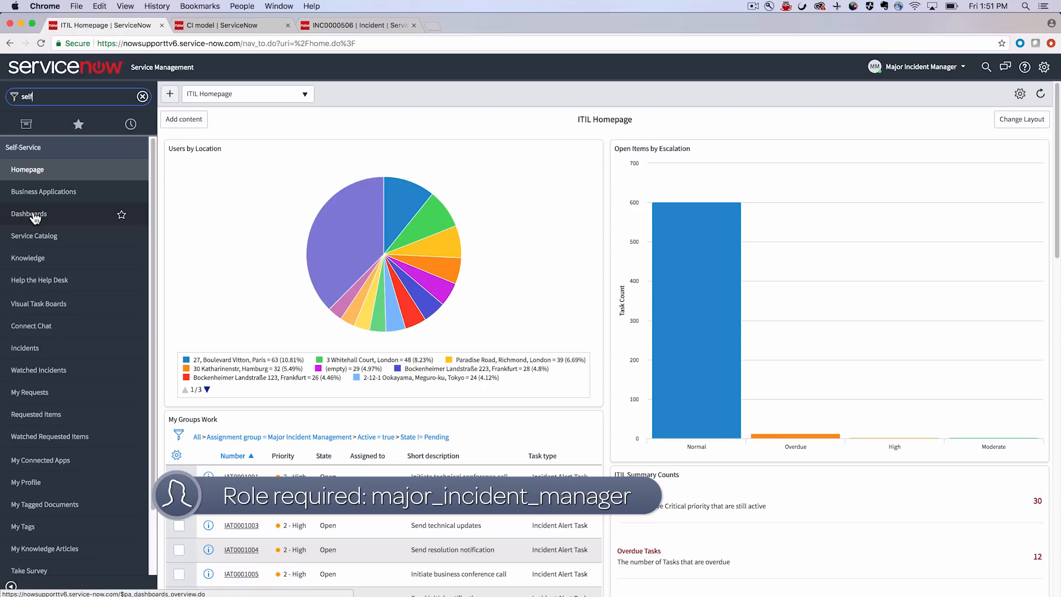
click(32, 215)
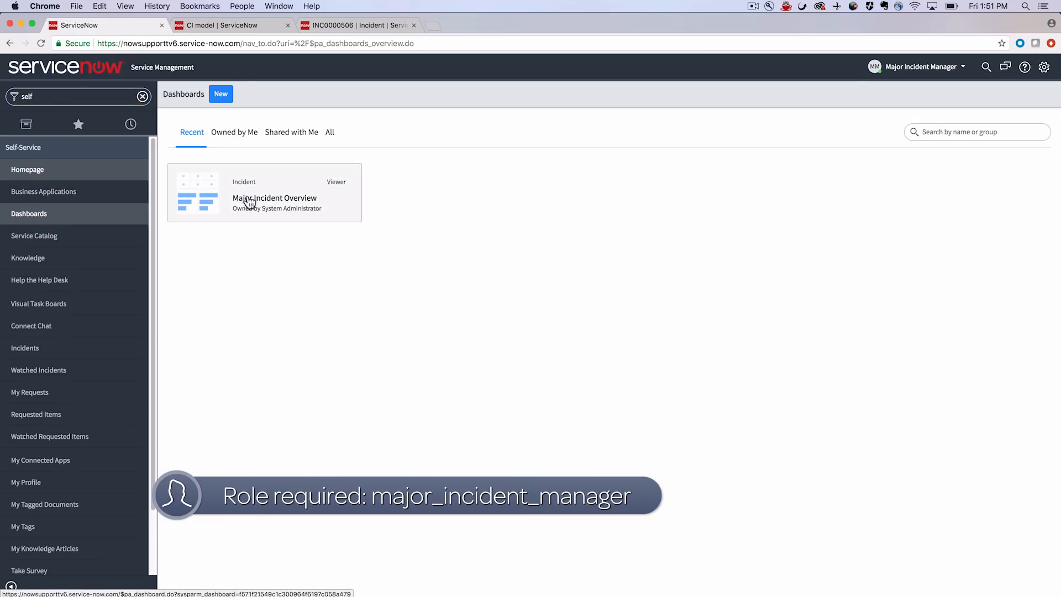
click(258, 203)
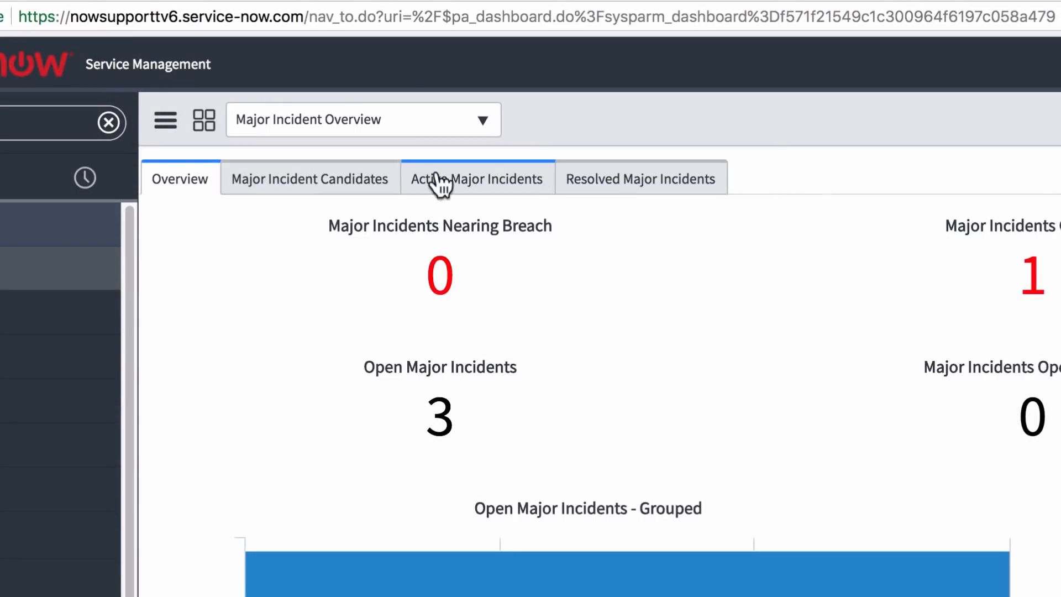
click(329, 176)
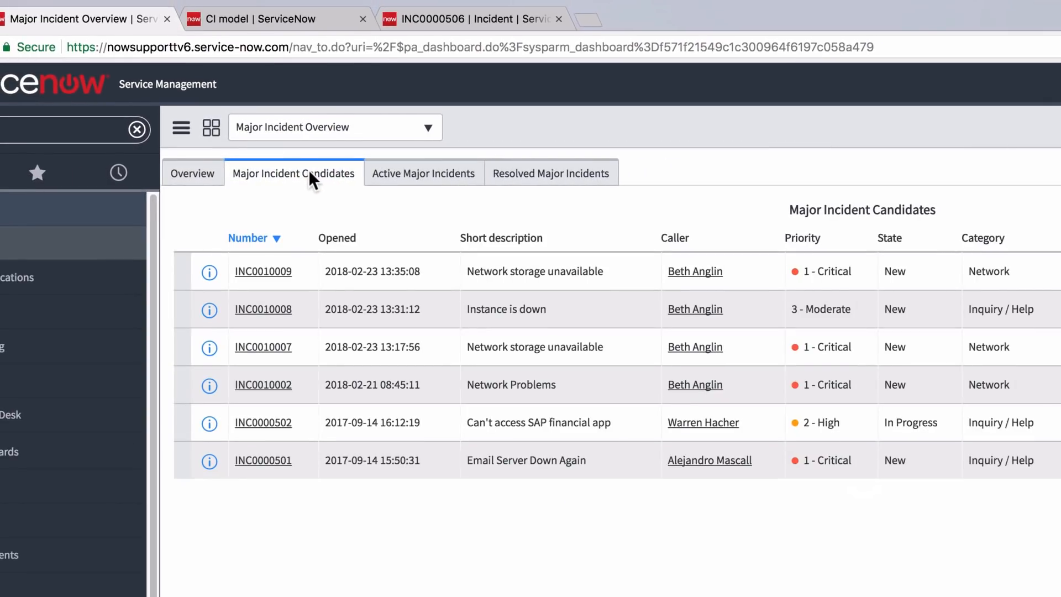
- Open candidate INC0010008 and promote it to a major incident
click(273, 312)
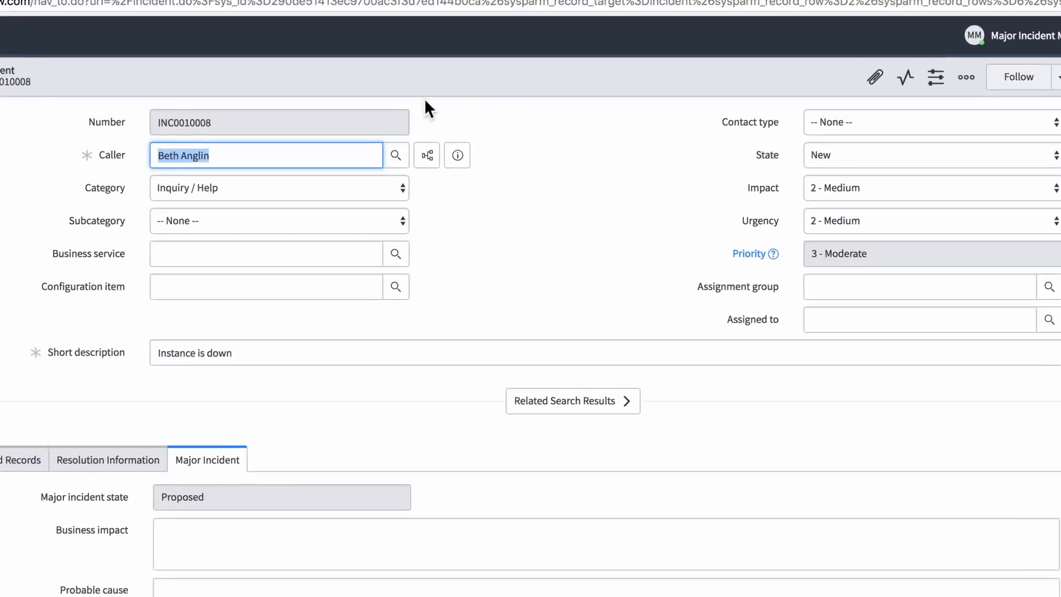
key(Tab)
key(Tab)
key(Tab)
right_click(475, 59)
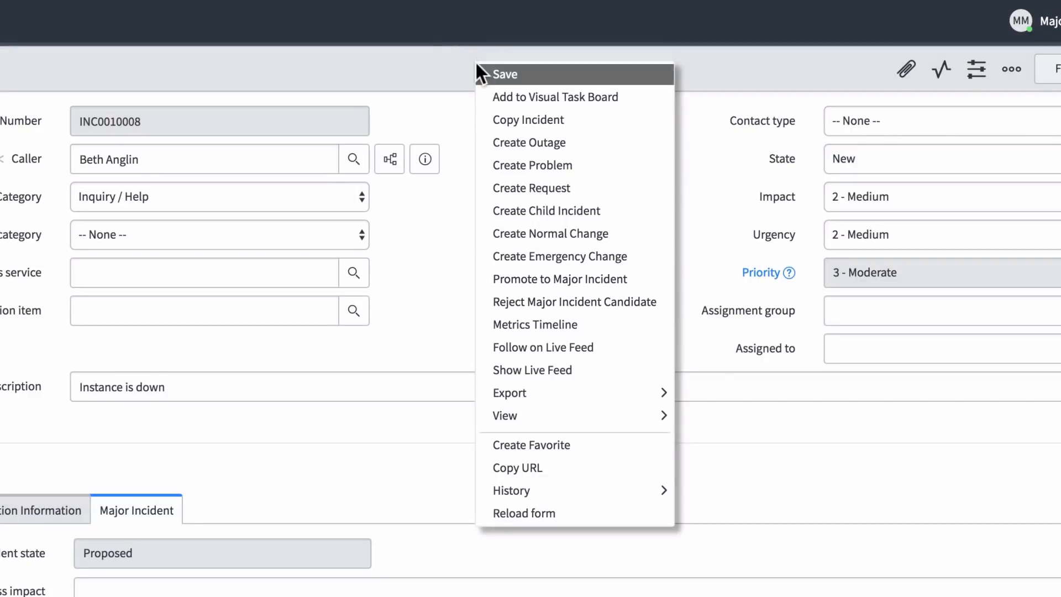
click(531, 274)
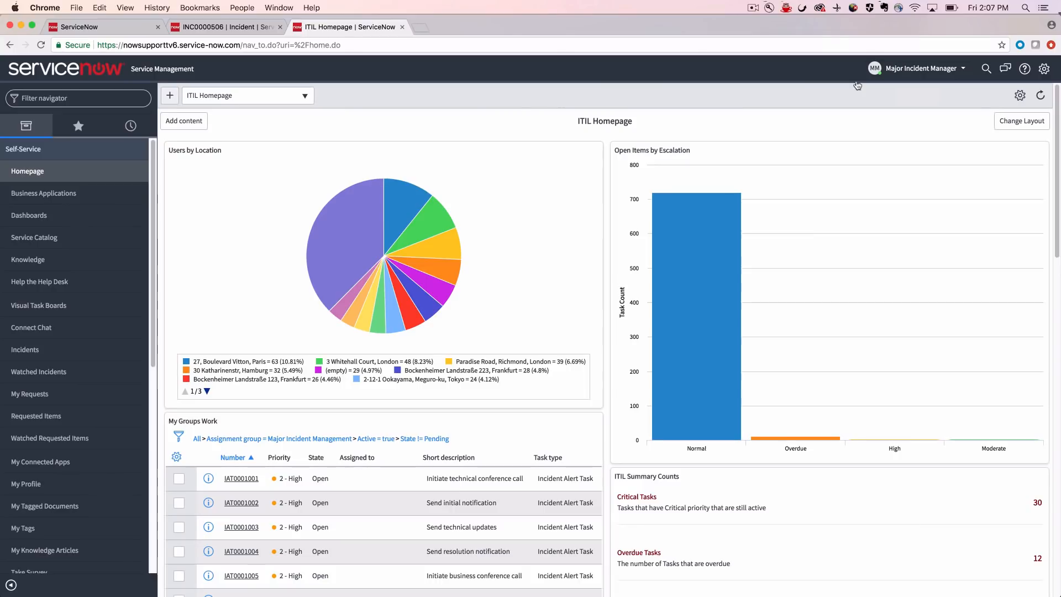
- Filter the navigator for "create" and start a new major incident record
click(121, 100)
text(create)
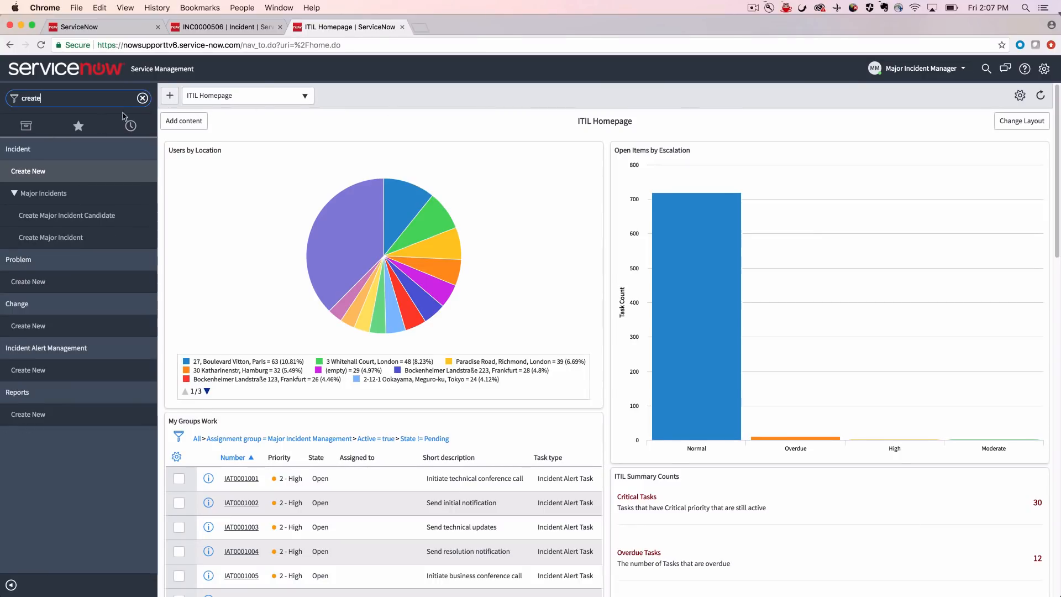
click(101, 237)
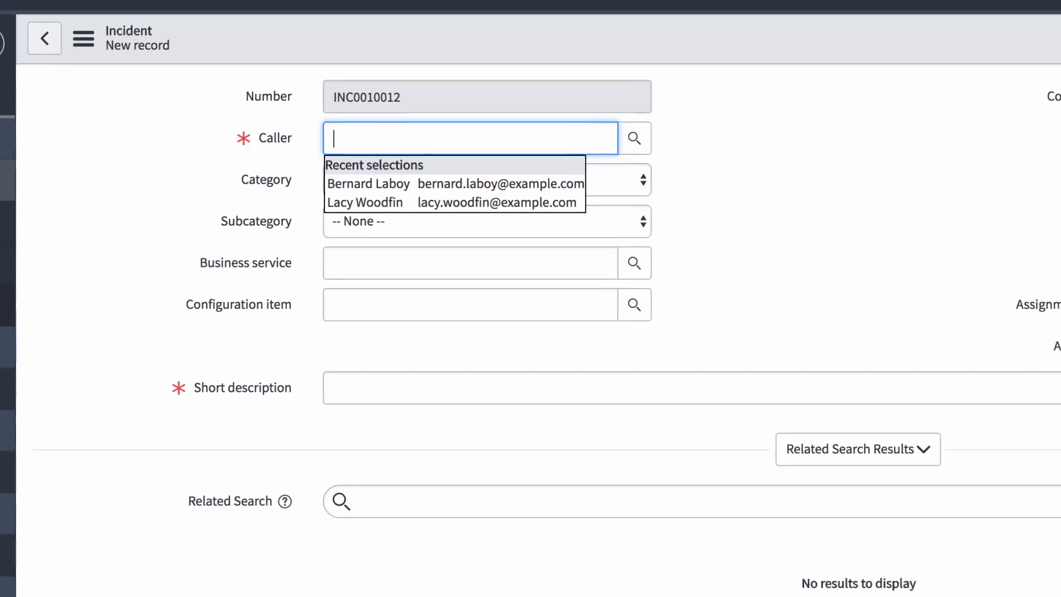
- Fill in the caller's name, set the category to Network and enter the short description "Network is down"
text(beth)
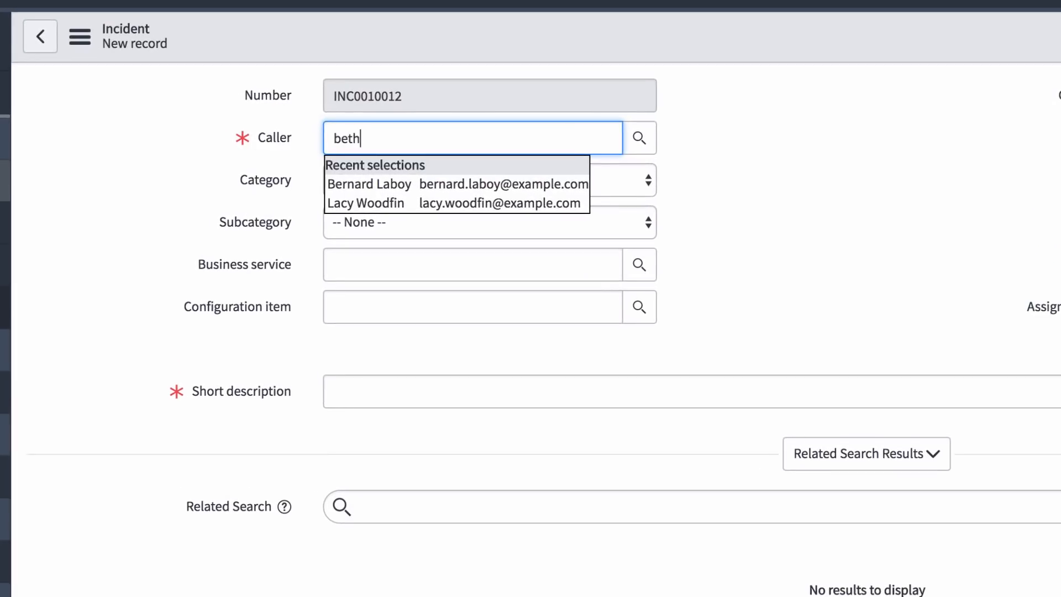
click(349, 185)
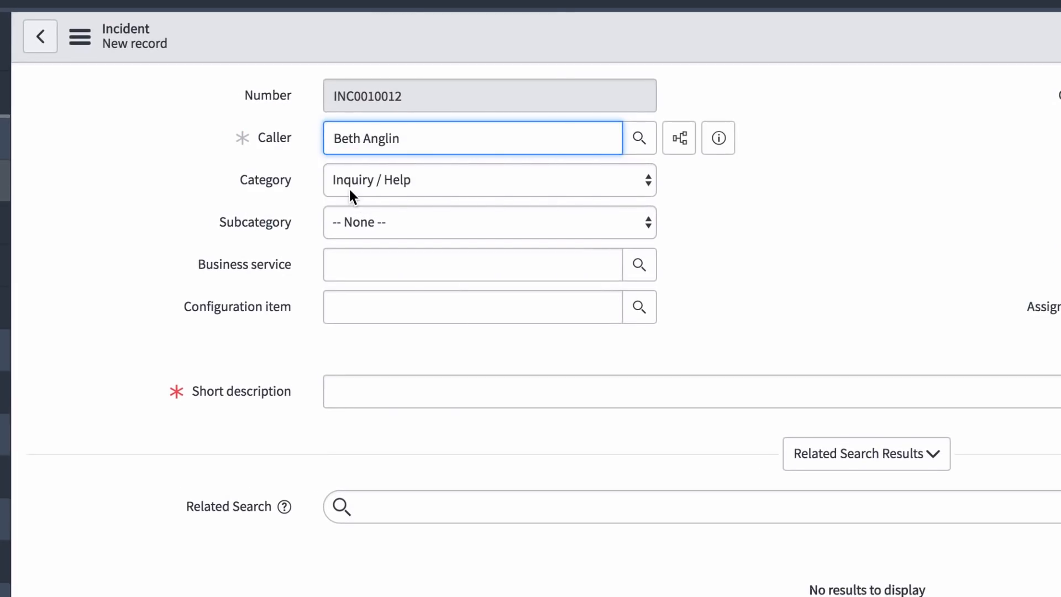
click(649, 187)
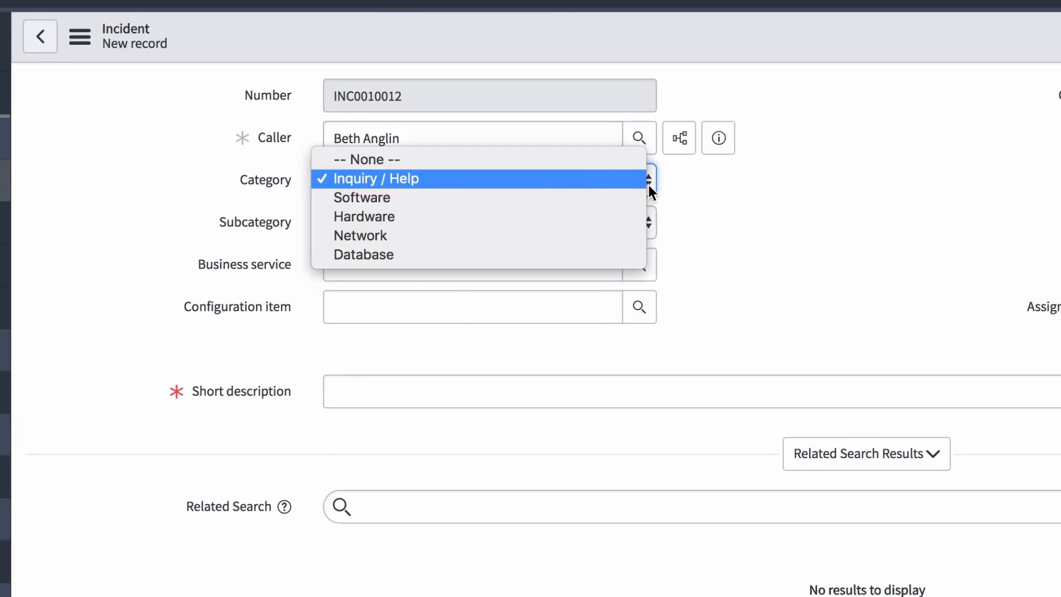
click(639, 237)
click(453, 391)
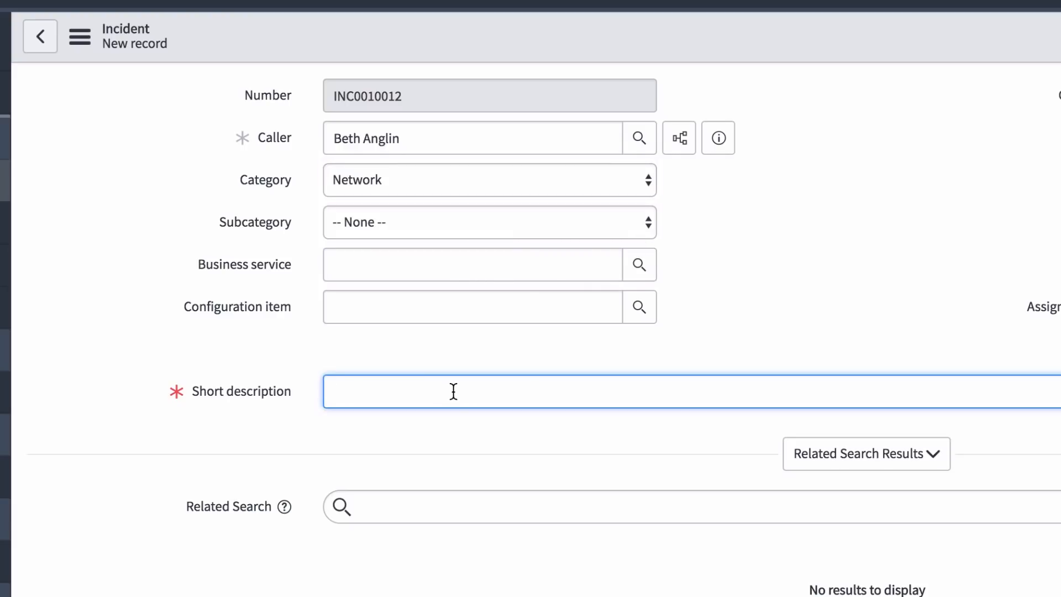
text(Network is down)
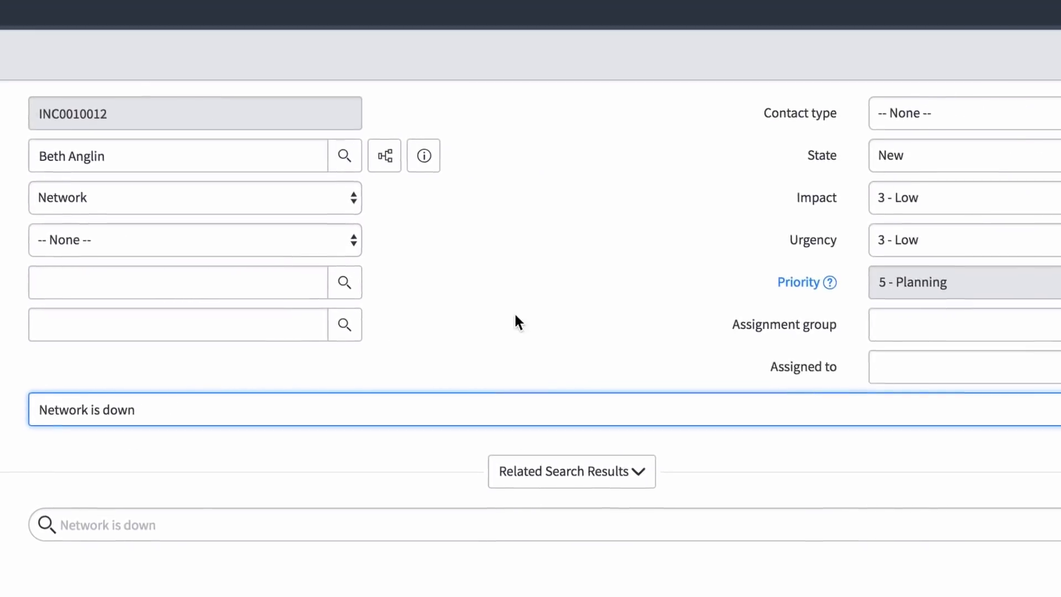
- Set impact and urgency to 1 - High and submit the major incident
click(1051, 185)
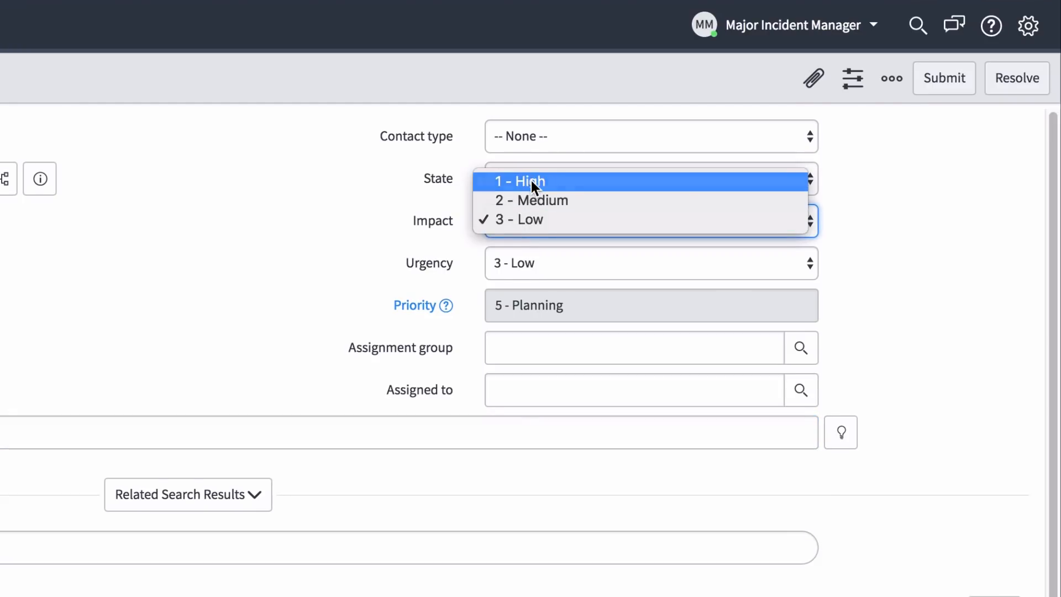
click(531, 181)
click(535, 263)
click(536, 224)
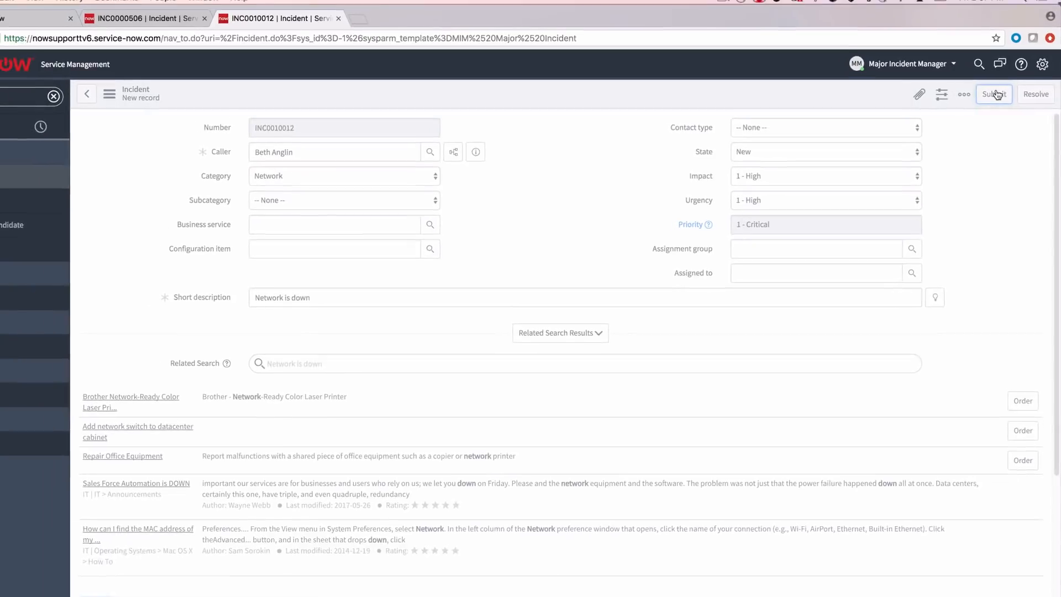
click(961, 84)
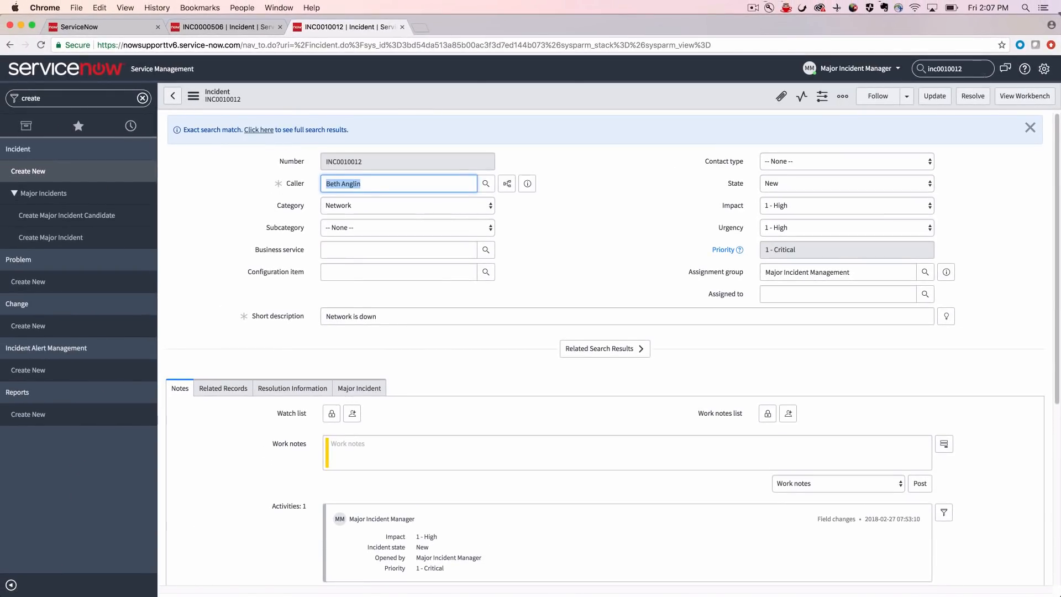
- Review the related lists at the end of the INC0010012 incident record
scroll(989, 132, down, 5)
scroll(989, 132, down, 3)
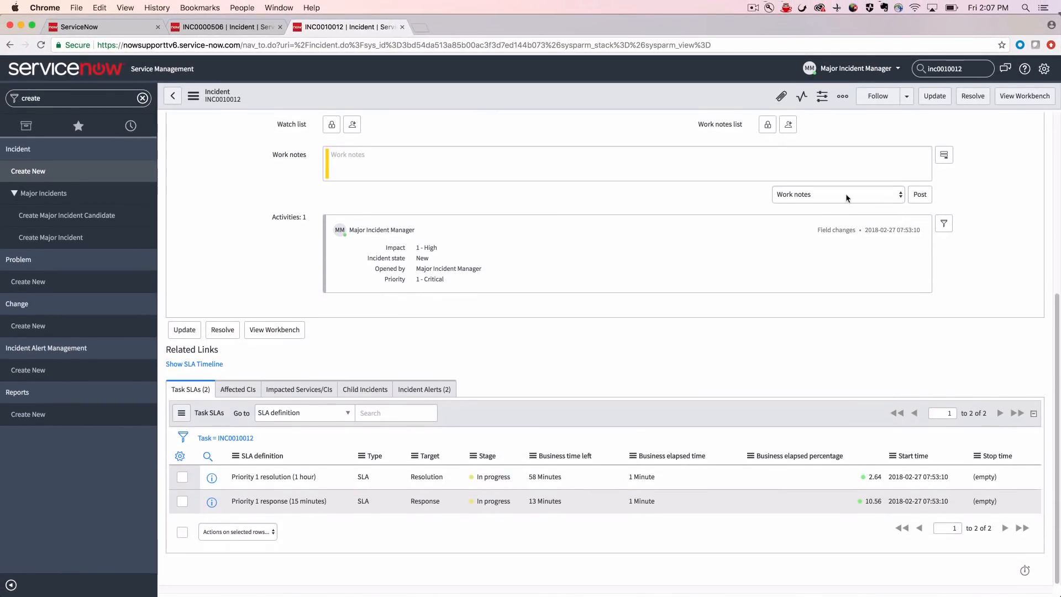
click(382, 391)
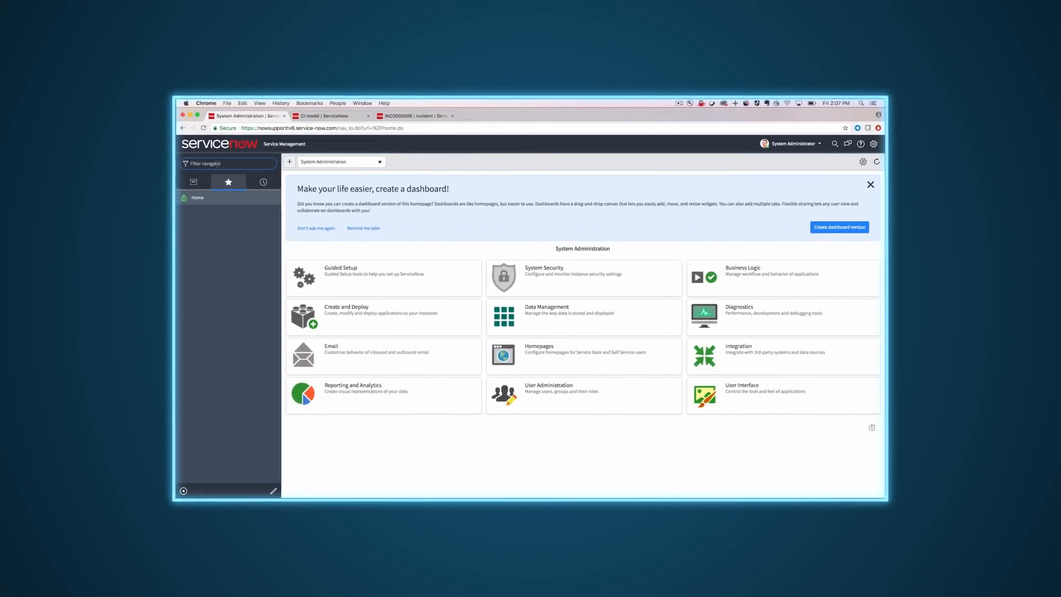
- Open the Major Incident Properties, set major incident creation to "Promote candidate to a major incident" and save the change
text(properties)
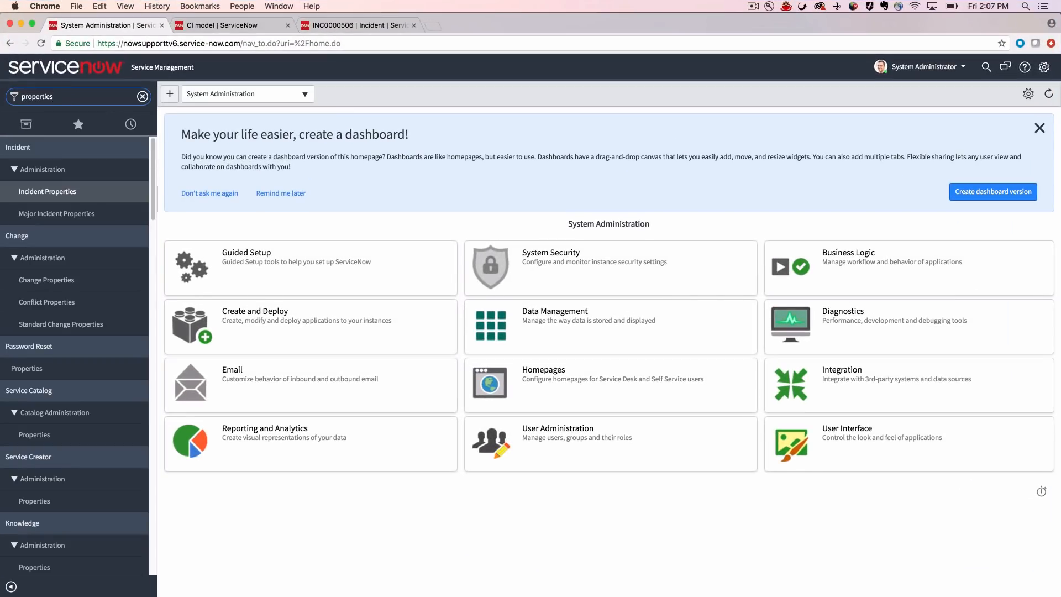
click(51, 216)
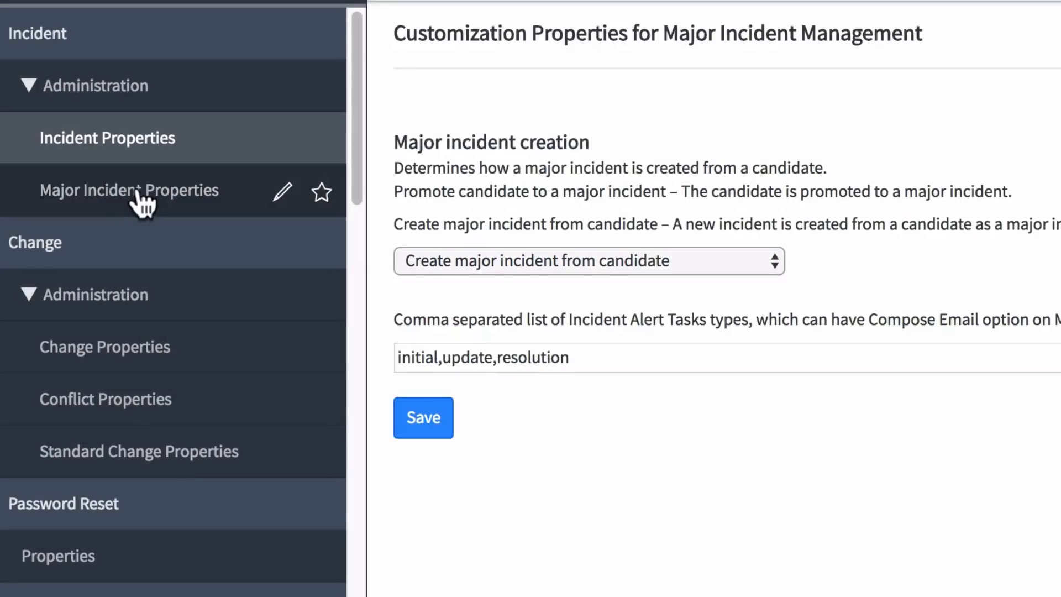
click(776, 260)
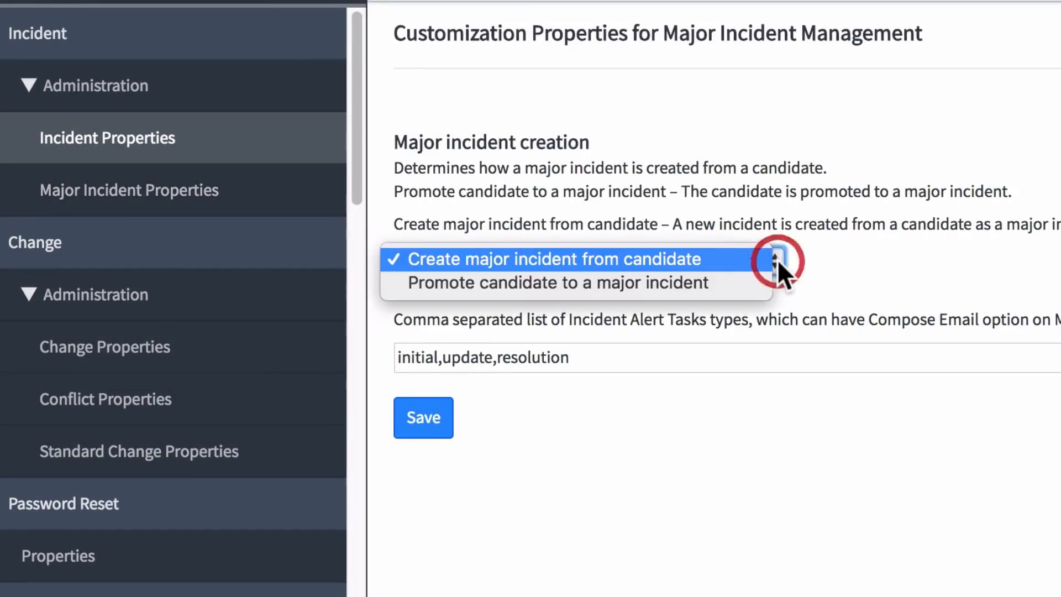
click(746, 287)
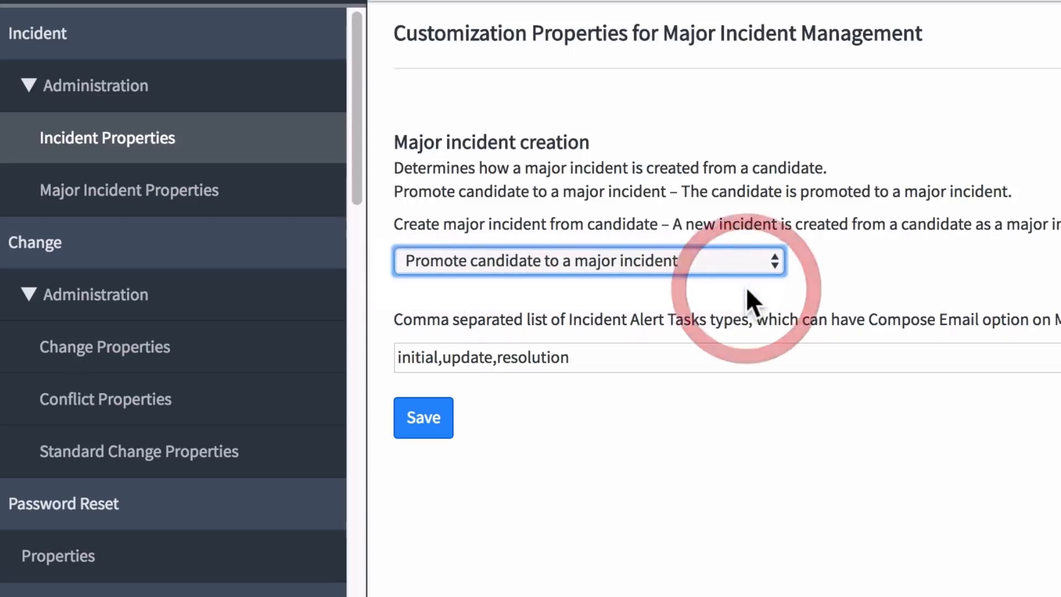
click(423, 420)
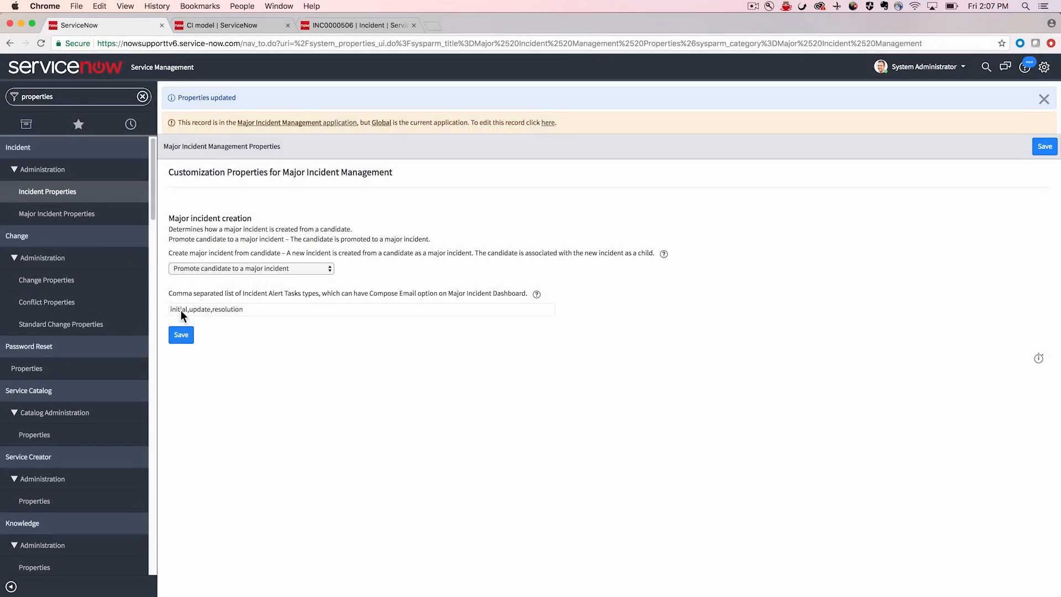
- Find the Self-Service dashboards and open the Major Incident Overview dashboard
click(66, 97)
text(self)
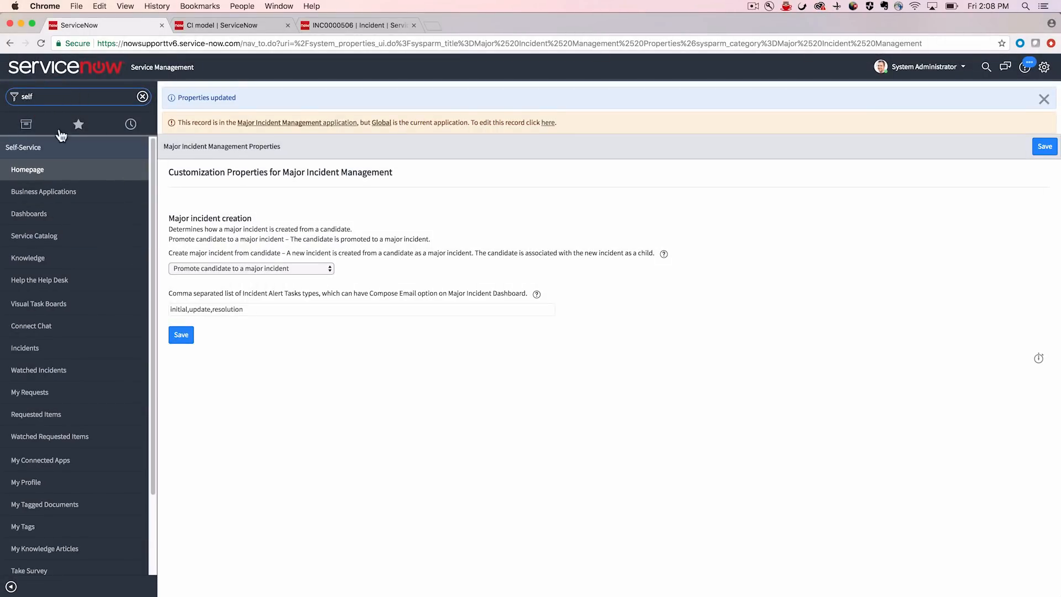
click(34, 215)
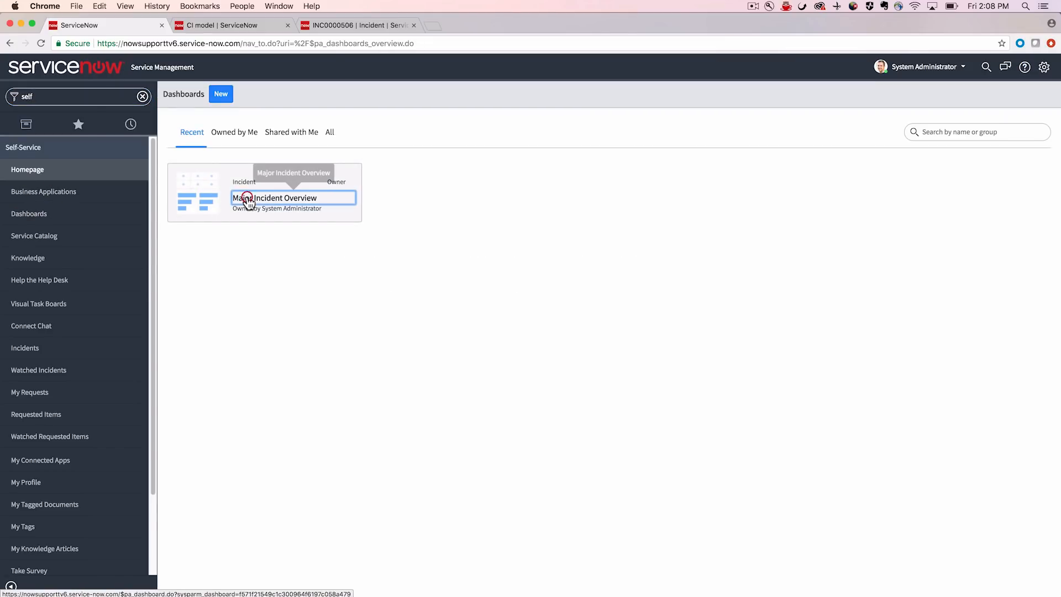
click(246, 202)
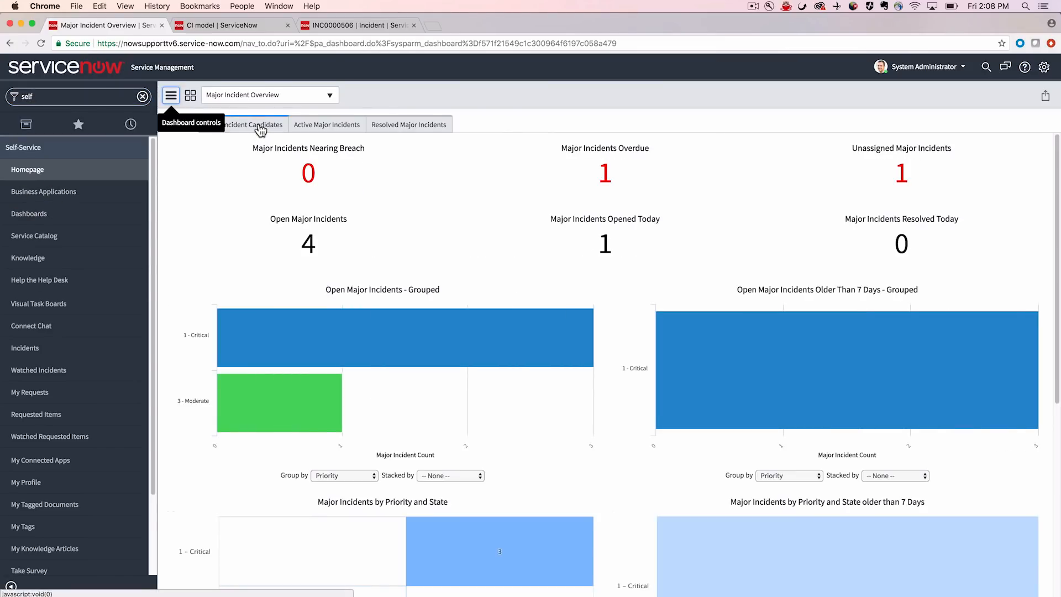
- Open incident INC0010009 from the dashboard's Major Incident Candidates and bring up the record's additional actions
click(259, 125)
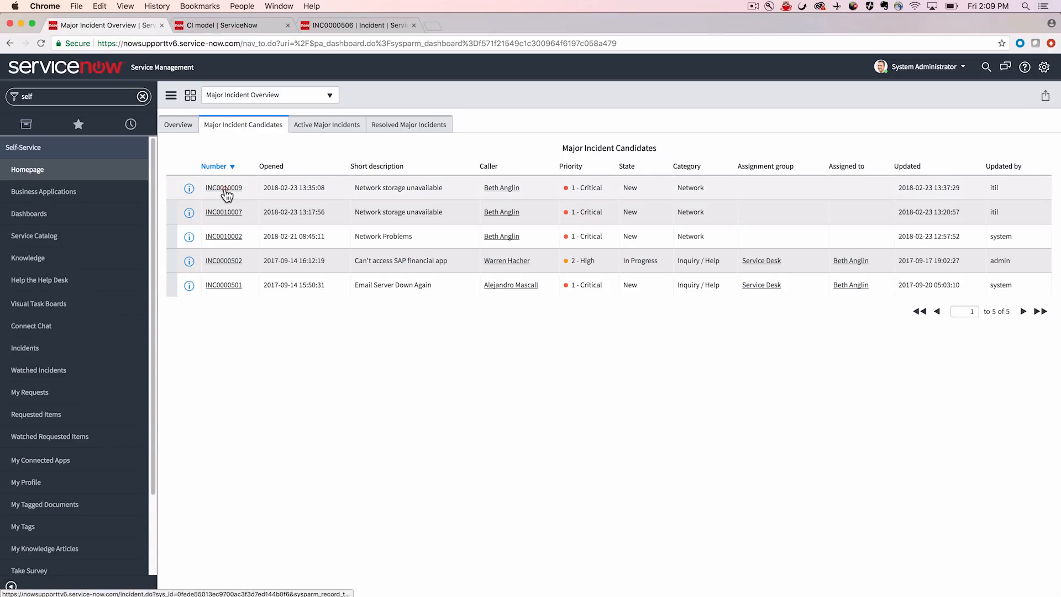
click(226, 193)
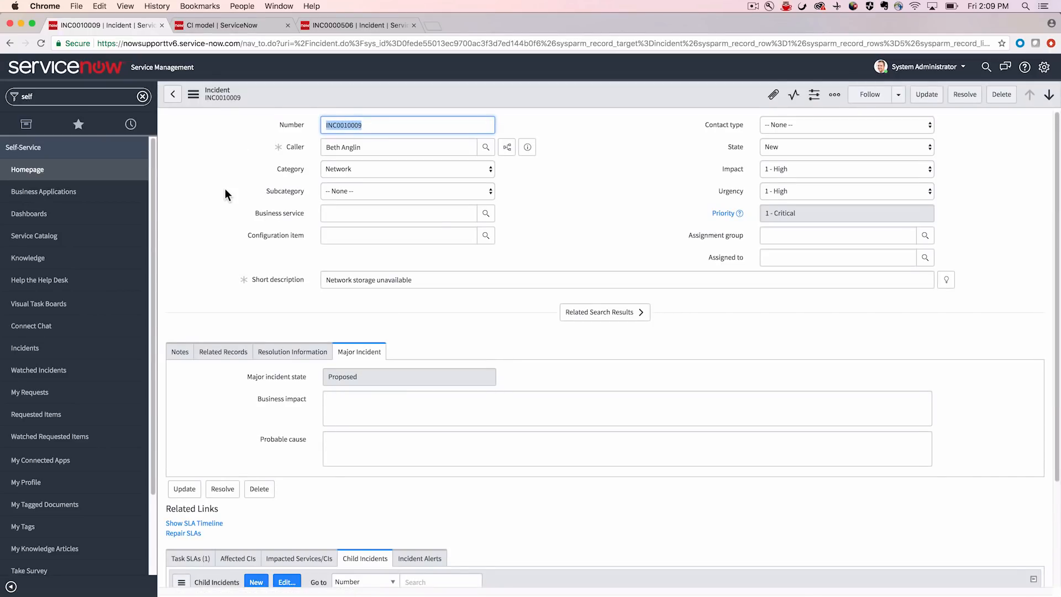
click(194, 96)
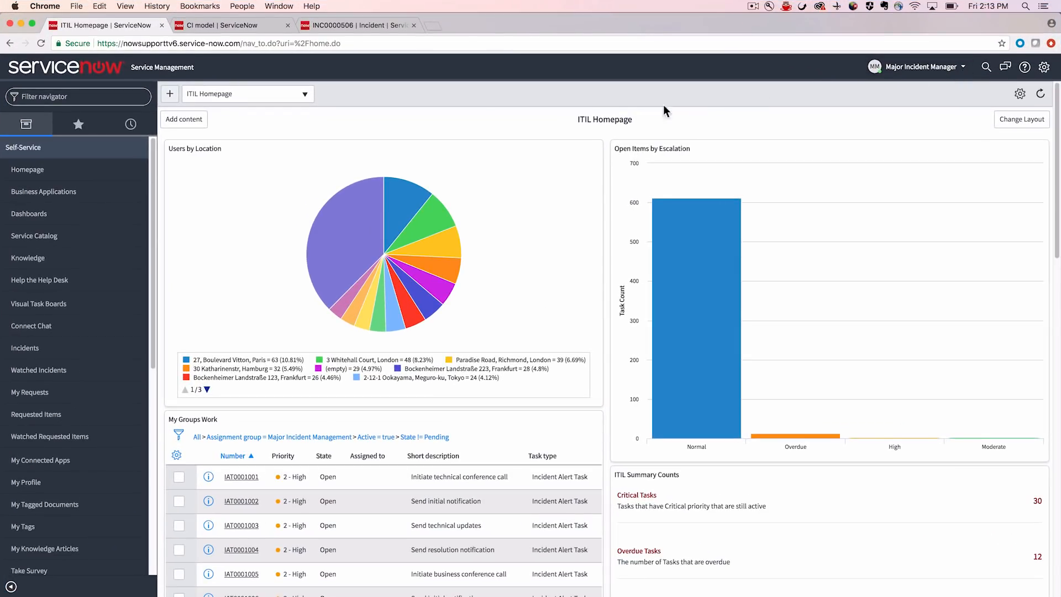
- Return to the Major Incident Overview dashboard and open INC0000505, "Email/Exchange server is down", from the active major incidents
click(99, 213)
click(264, 199)
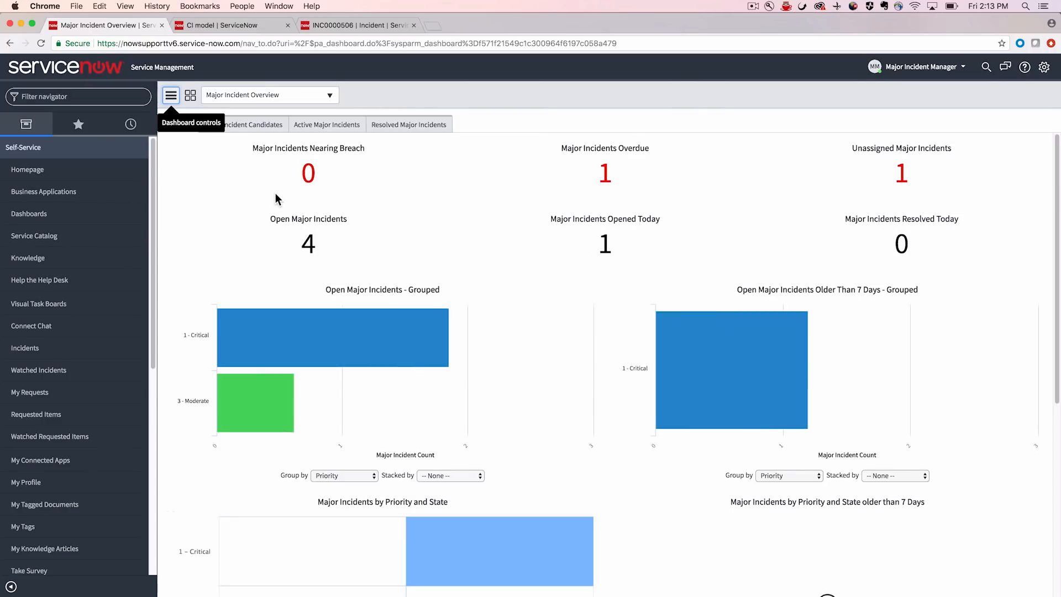
click(325, 124)
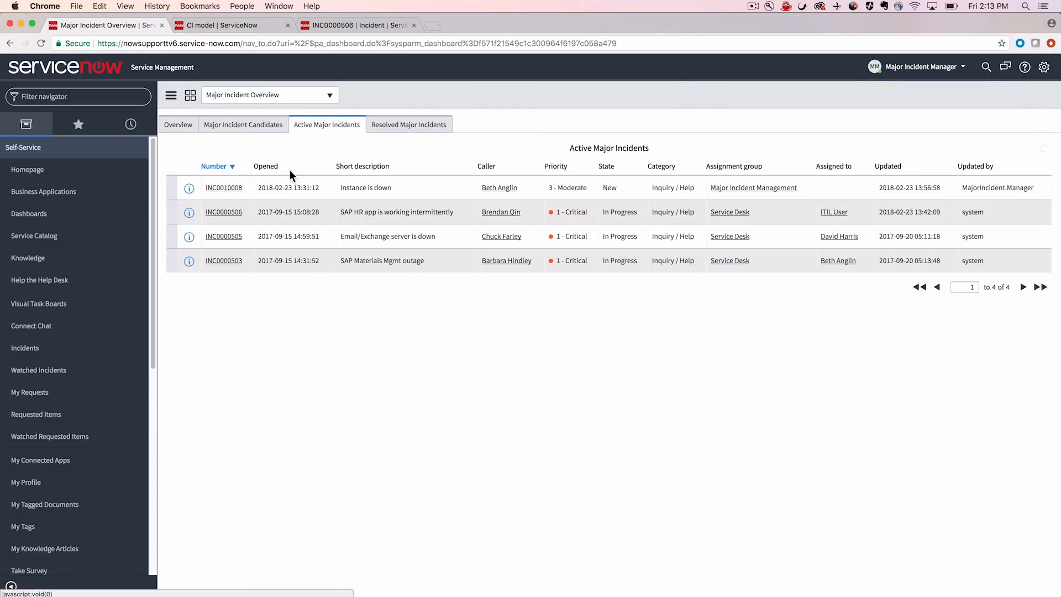
click(224, 237)
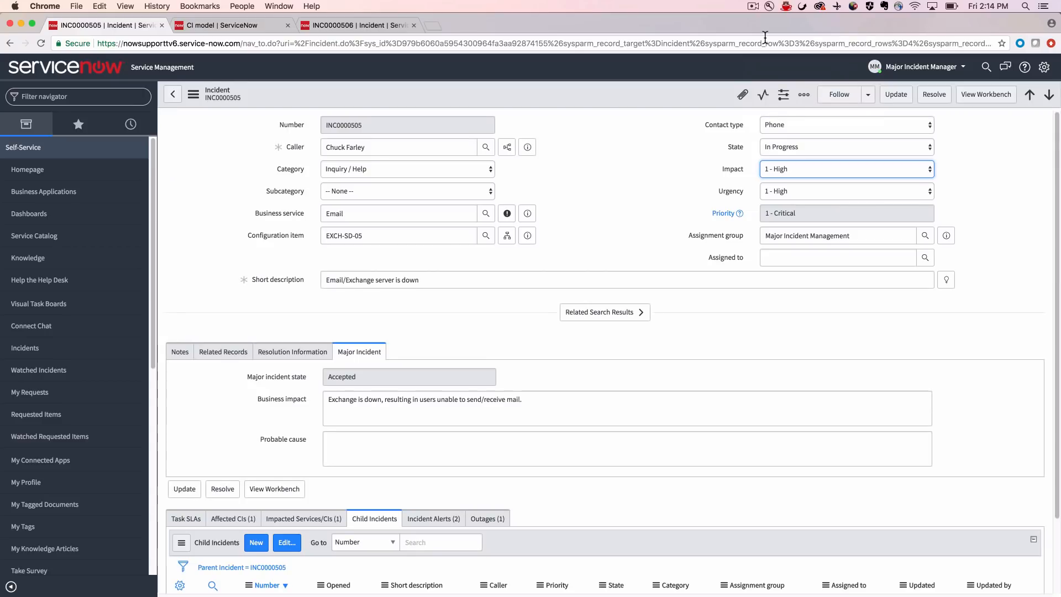
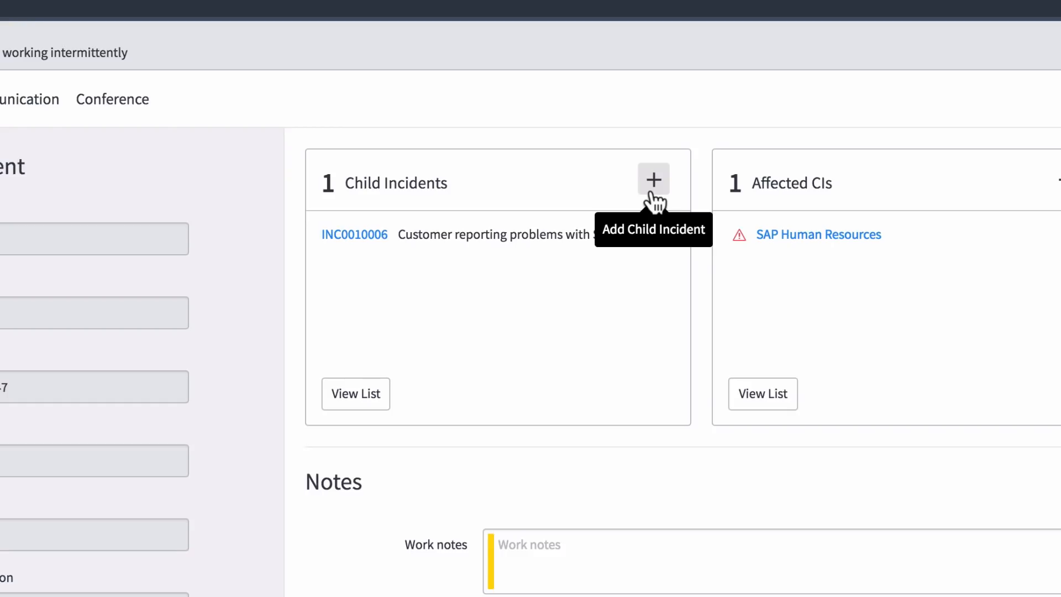
- Add INC0010005 to the major incident's child incidents, save, and view the full list of child incidents before returning to the workbench
click(654, 180)
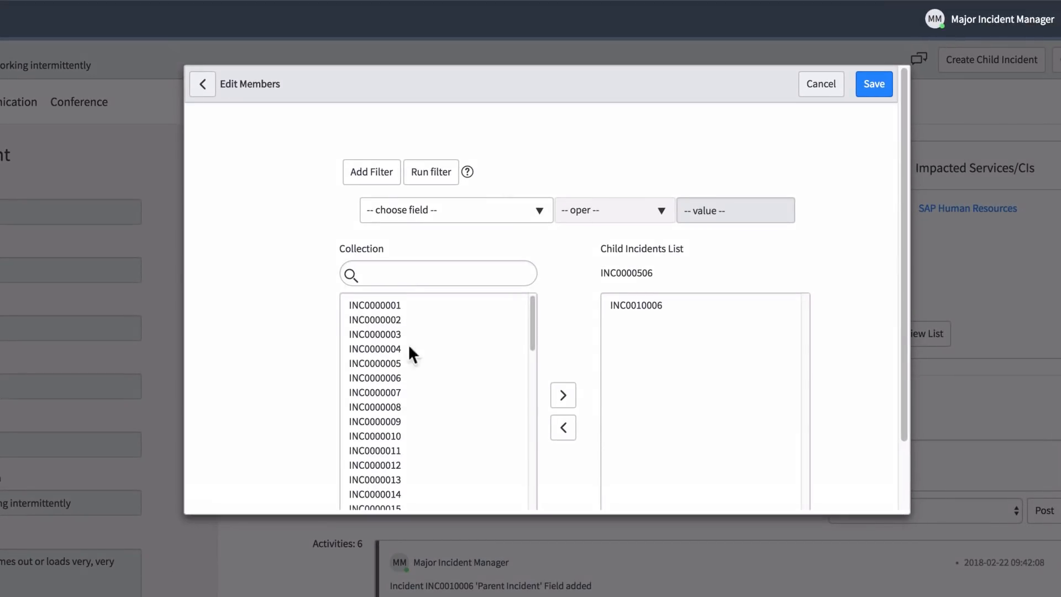
scroll(442, 350, down, 1)
scroll(442, 349, down, 15)
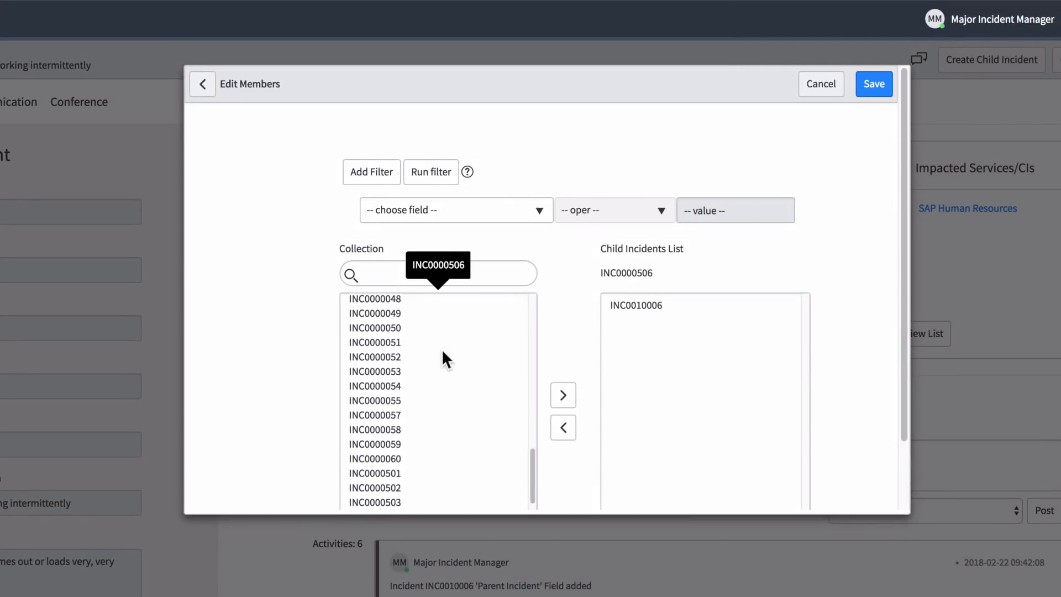
click(389, 399)
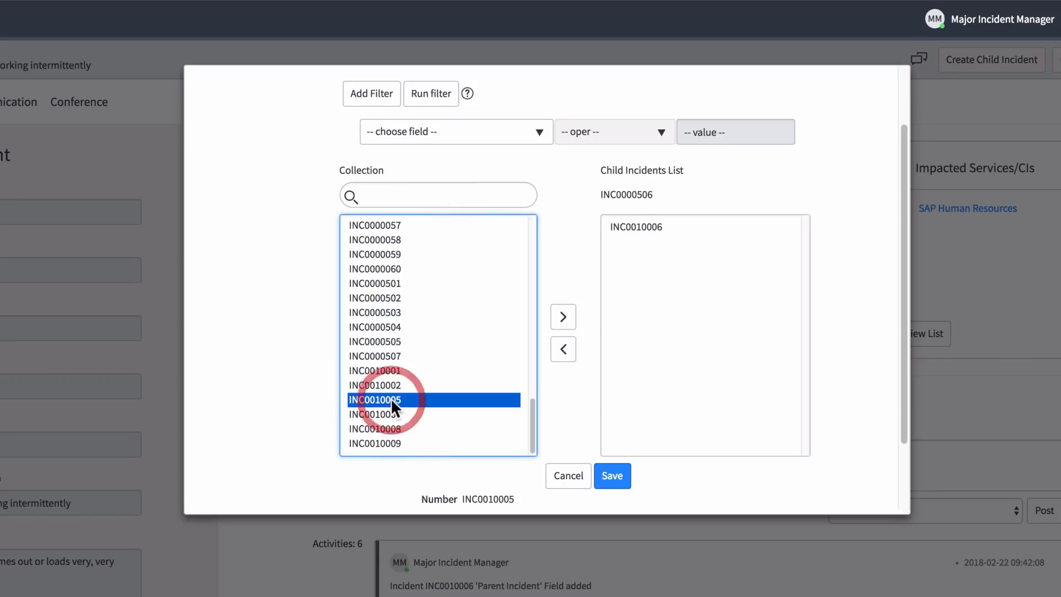
click(564, 323)
click(612, 476)
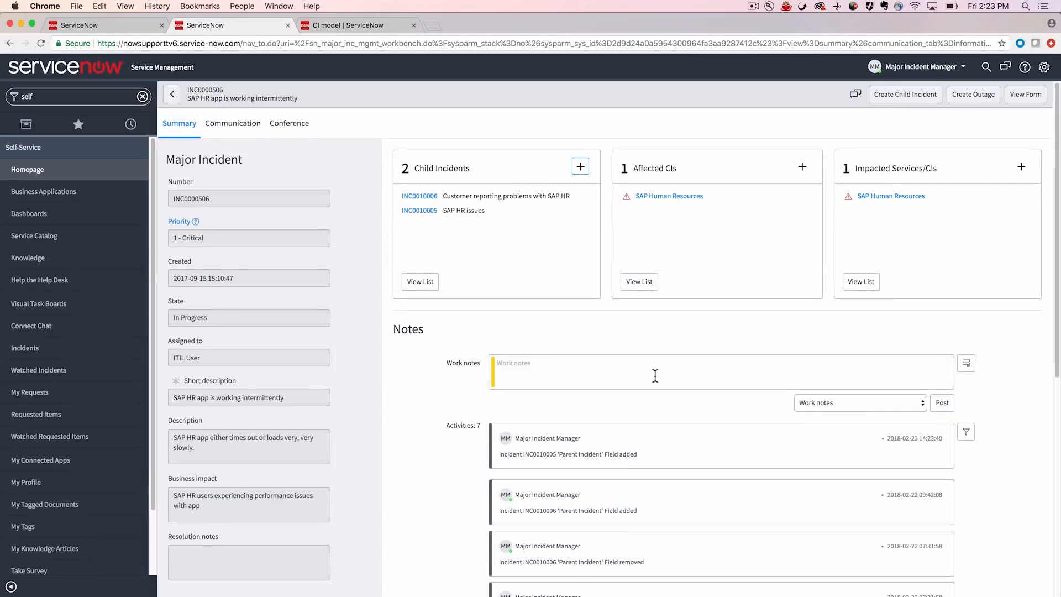
click(421, 285)
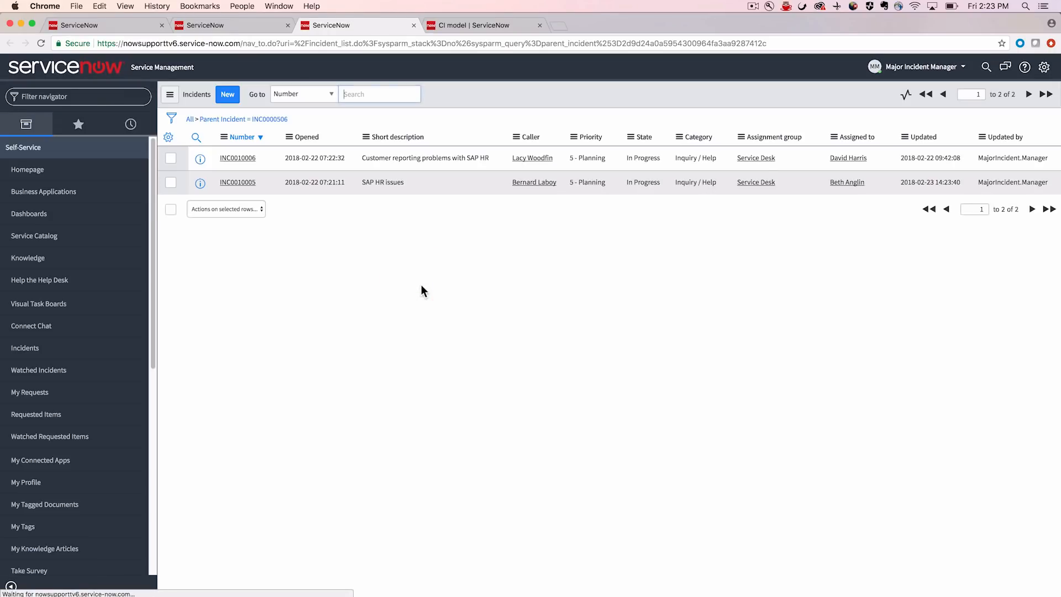
click(242, 25)
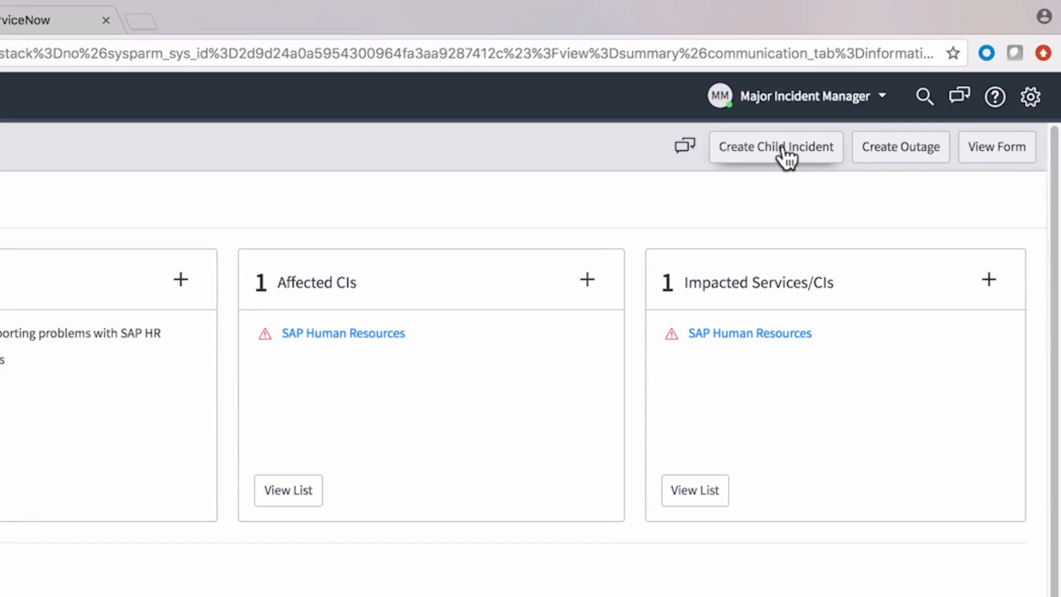
- Start a new child incident from the major incident, fill in the caller's name, and close the form without submitting
click(788, 157)
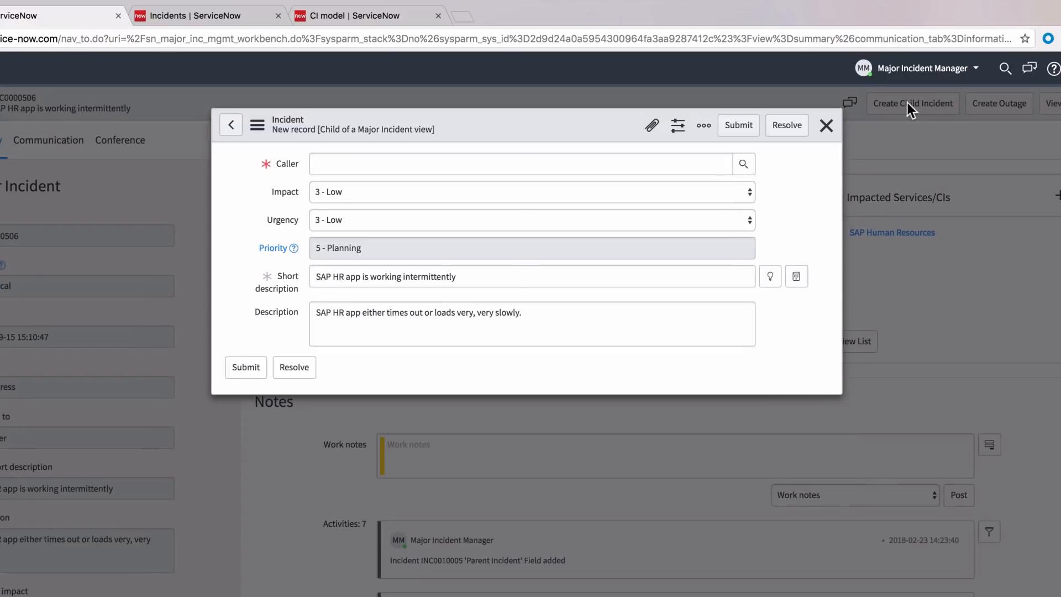
click(337, 167)
text(abel tut)
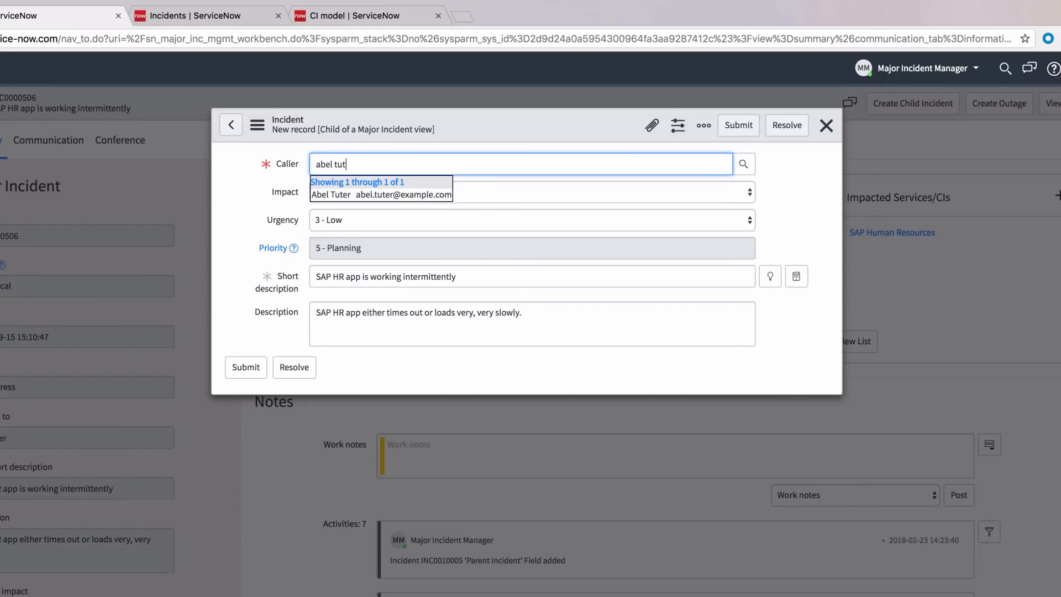
key(Return)
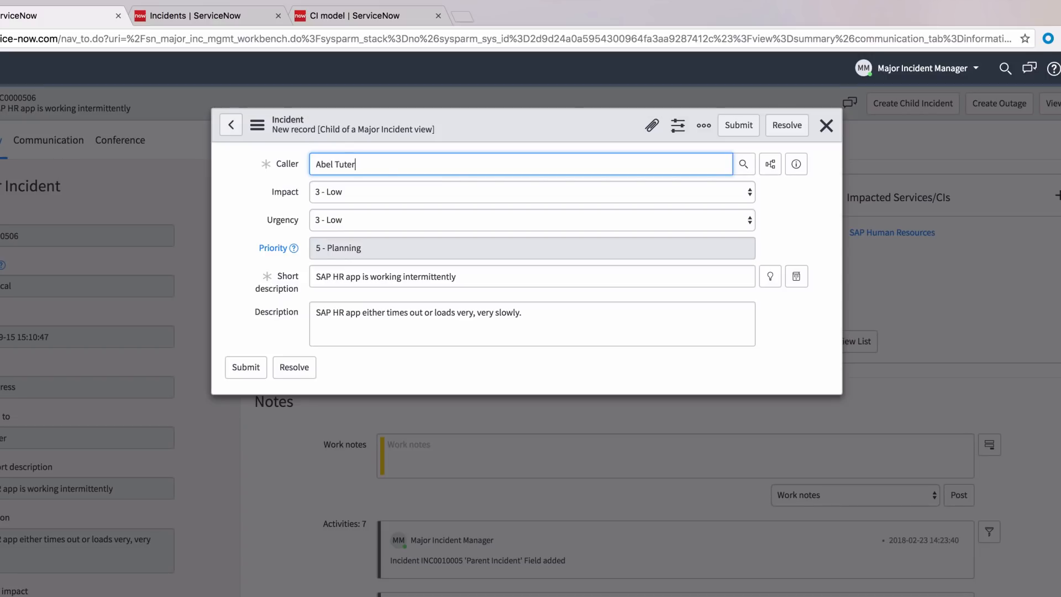
click(826, 125)
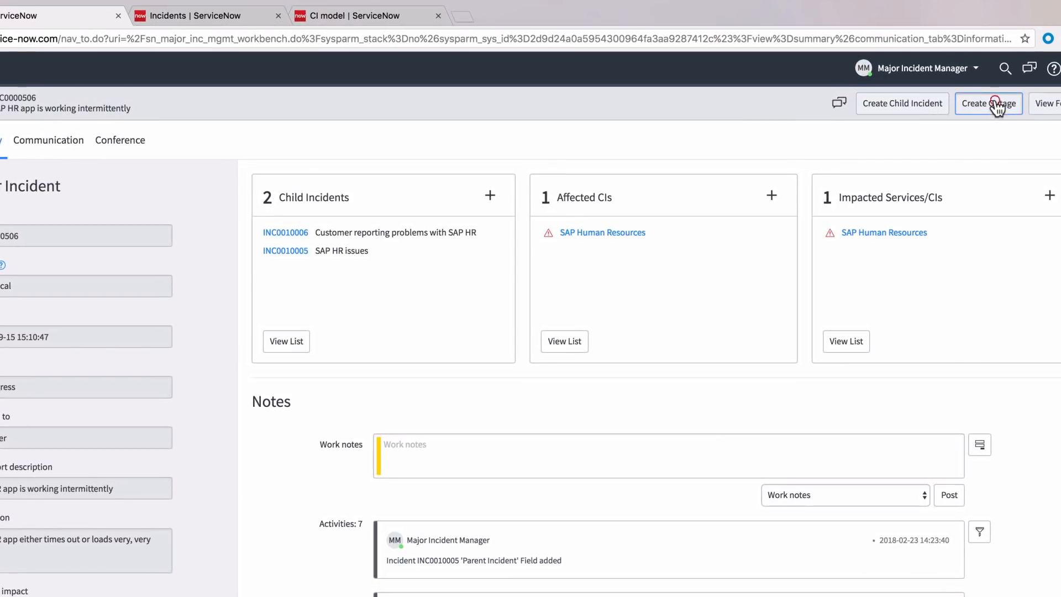
- Create an outage for SAP Human Resources from the major incident and close the outage record
click(980, 98)
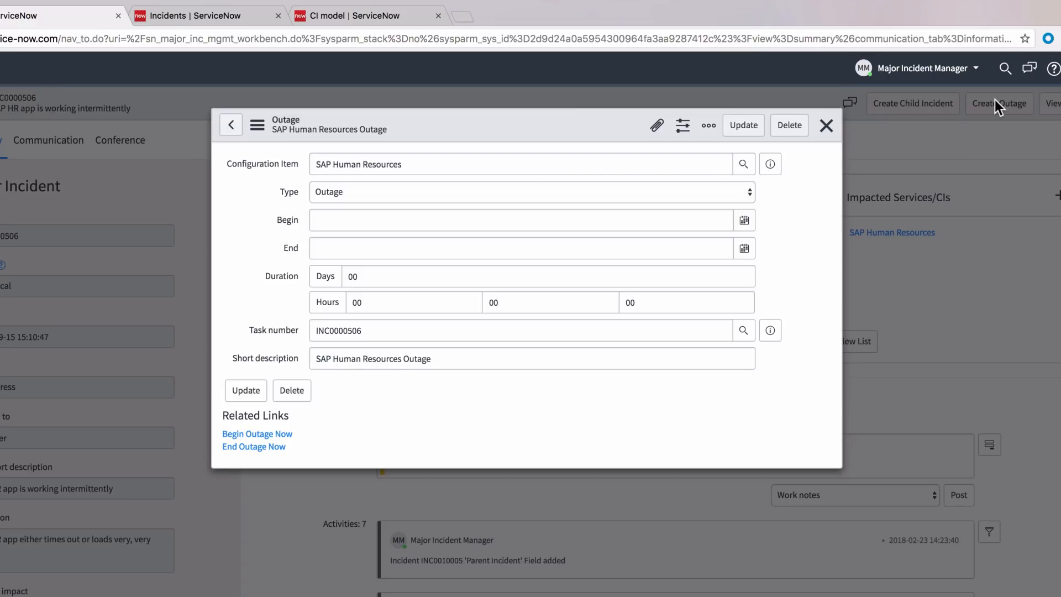
click(826, 126)
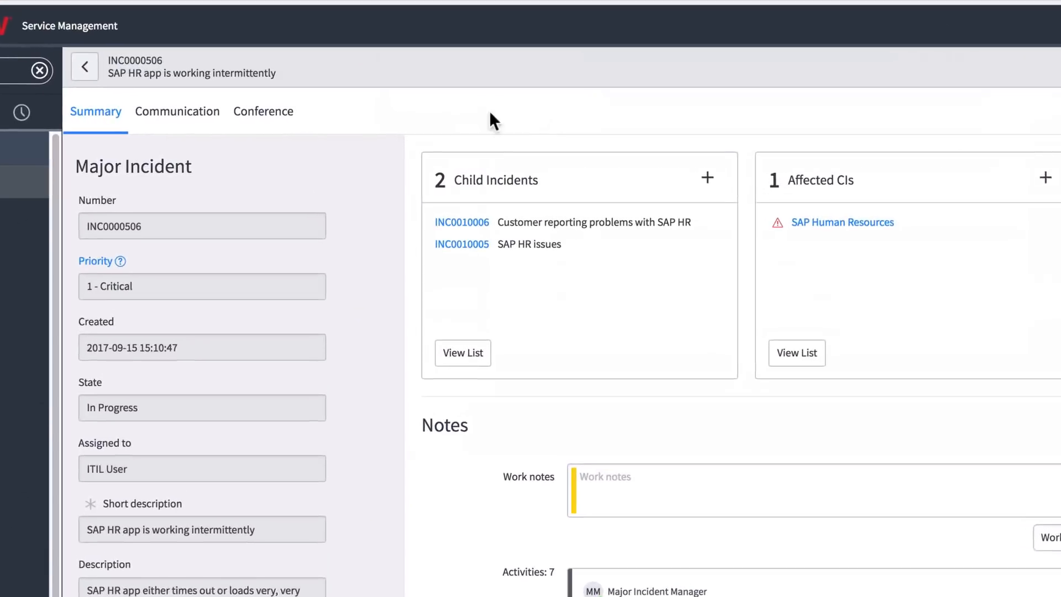
- Send the initial notification email for Business Communication and close its communication task
click(192, 117)
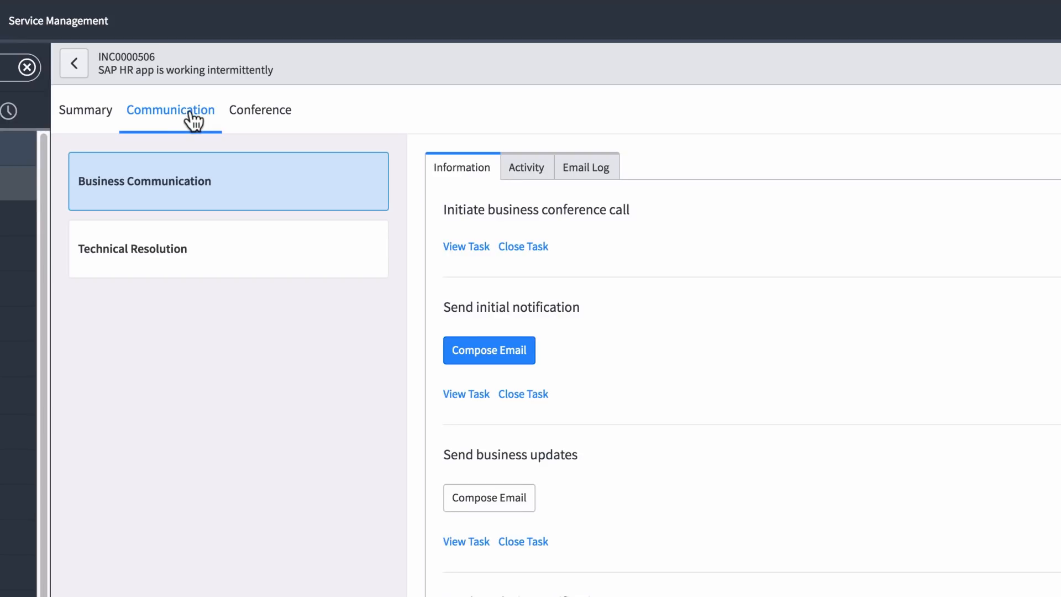
click(490, 352)
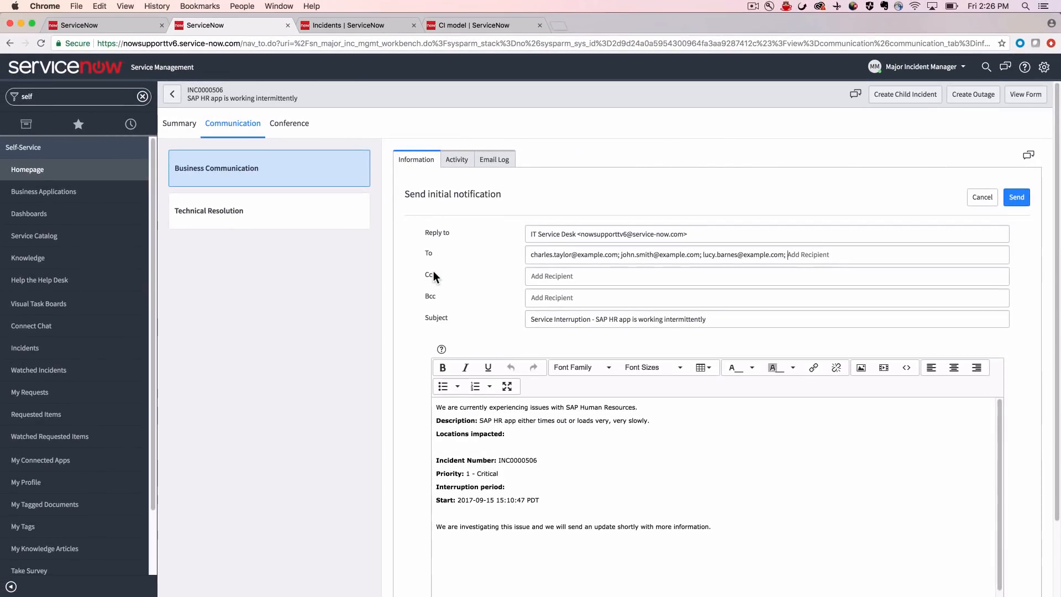
click(1017, 197)
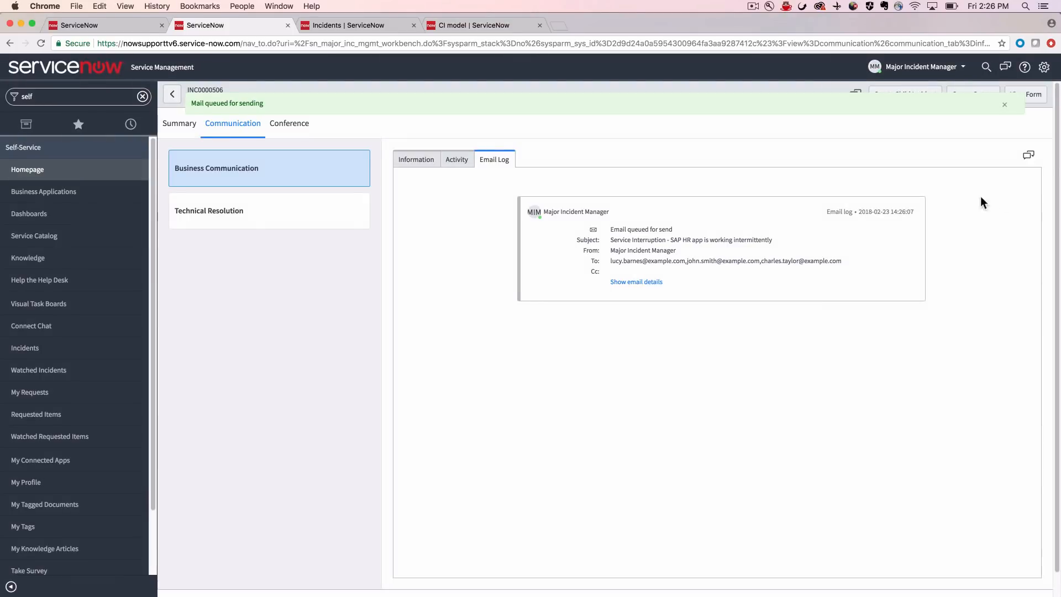
click(464, 163)
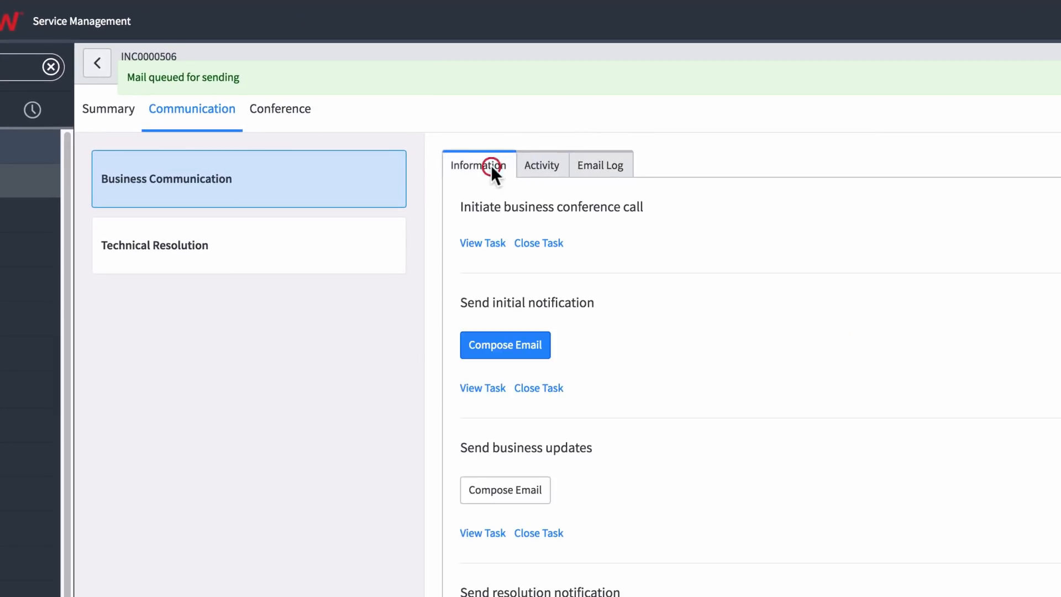
click(544, 390)
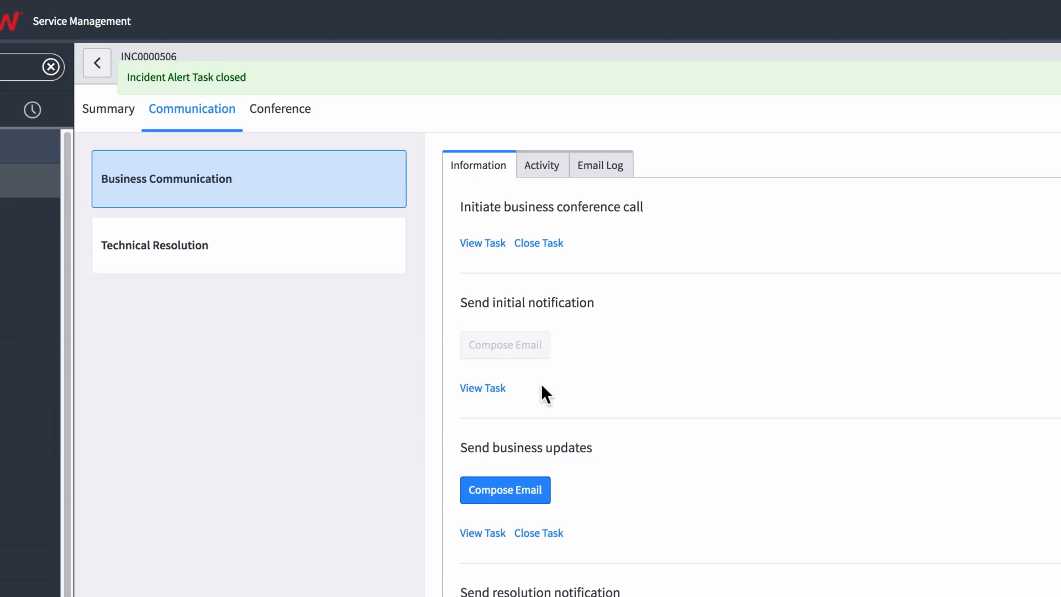
- Initiate the Business Communication conference call with the Incident Manager and Duty Director selected, and go back to the incident form
click(287, 119)
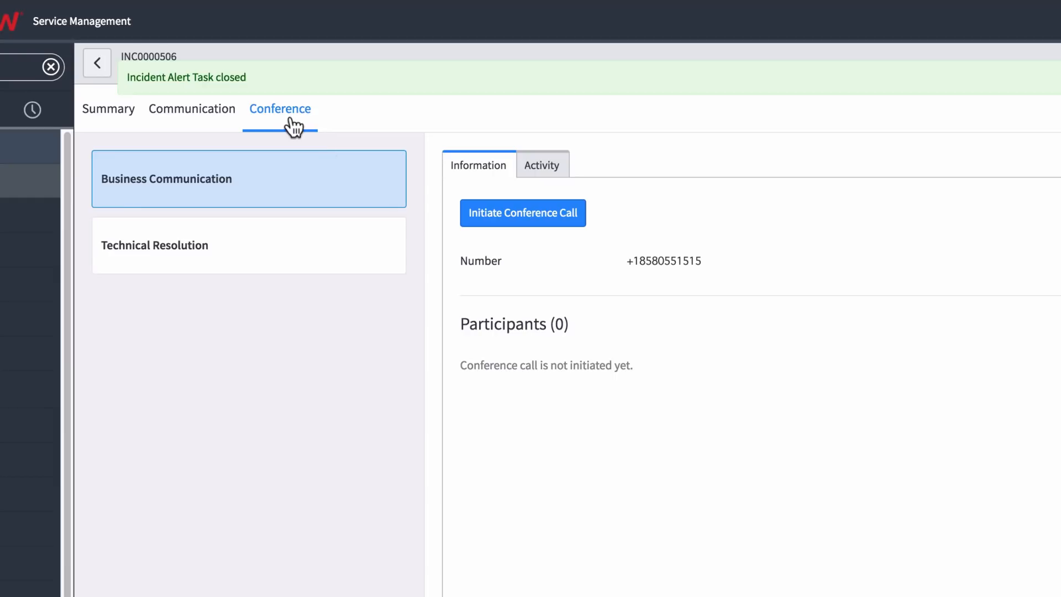
click(507, 219)
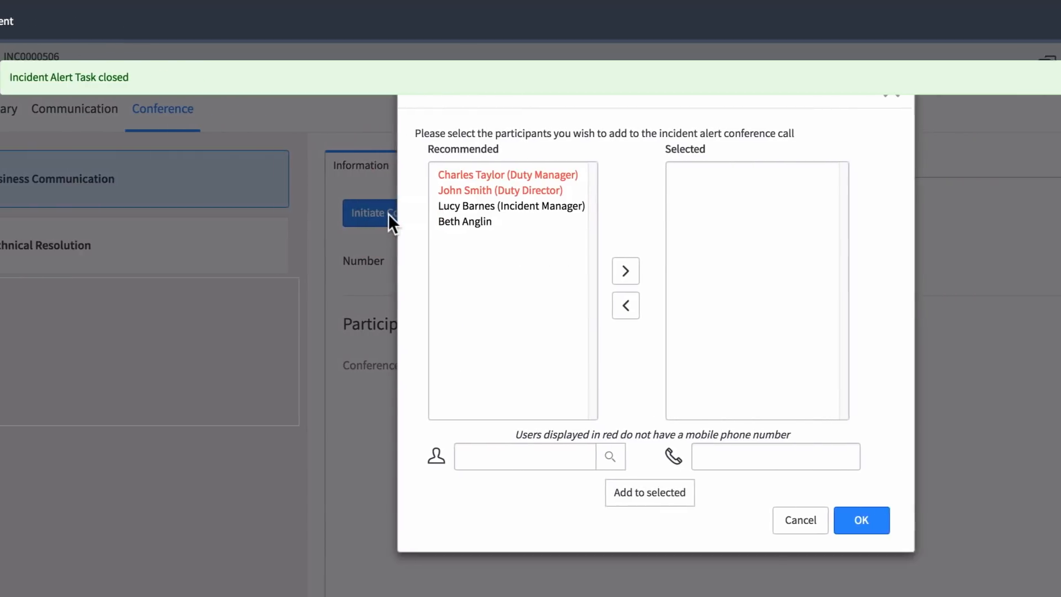
click(373, 206)
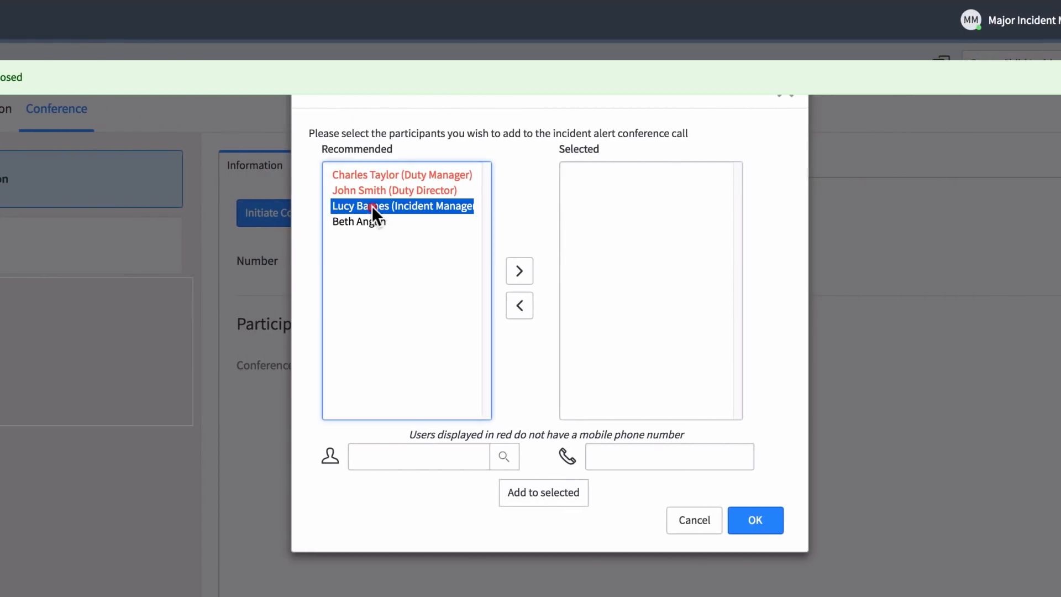
click(515, 270)
click(411, 189)
click(514, 271)
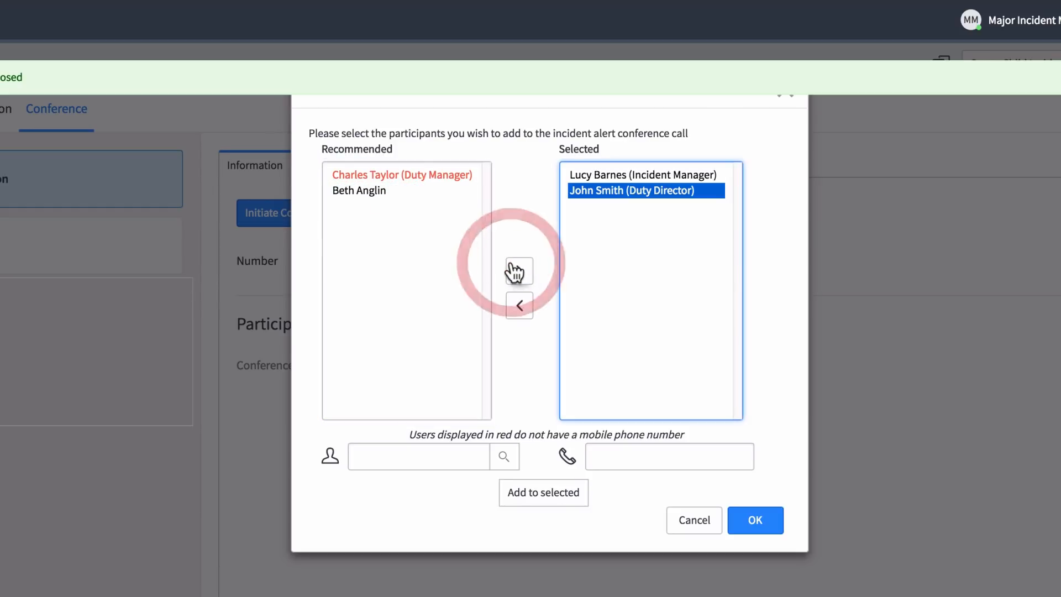
click(749, 524)
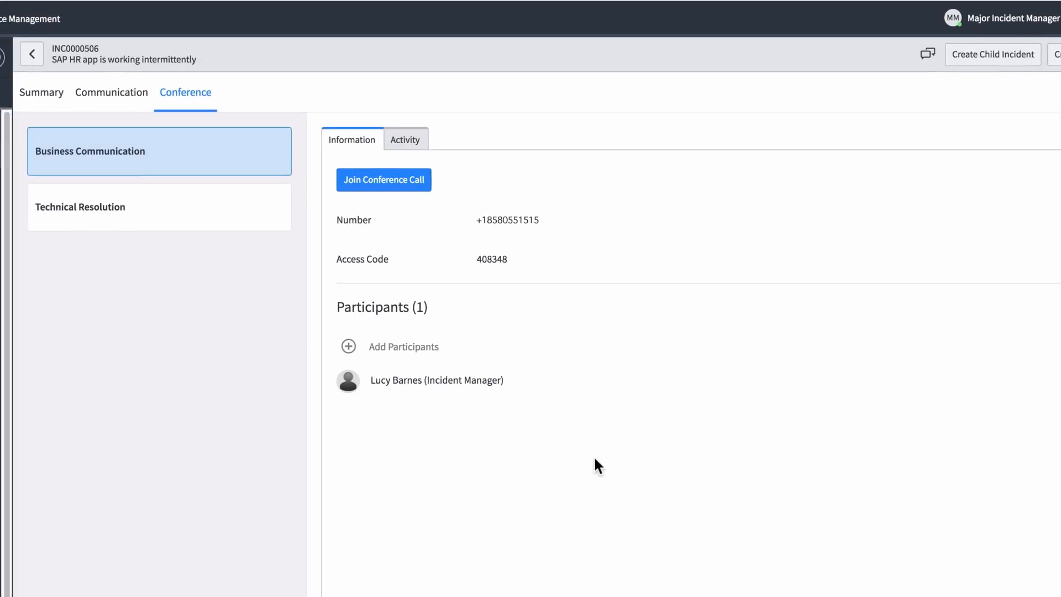
click(33, 53)
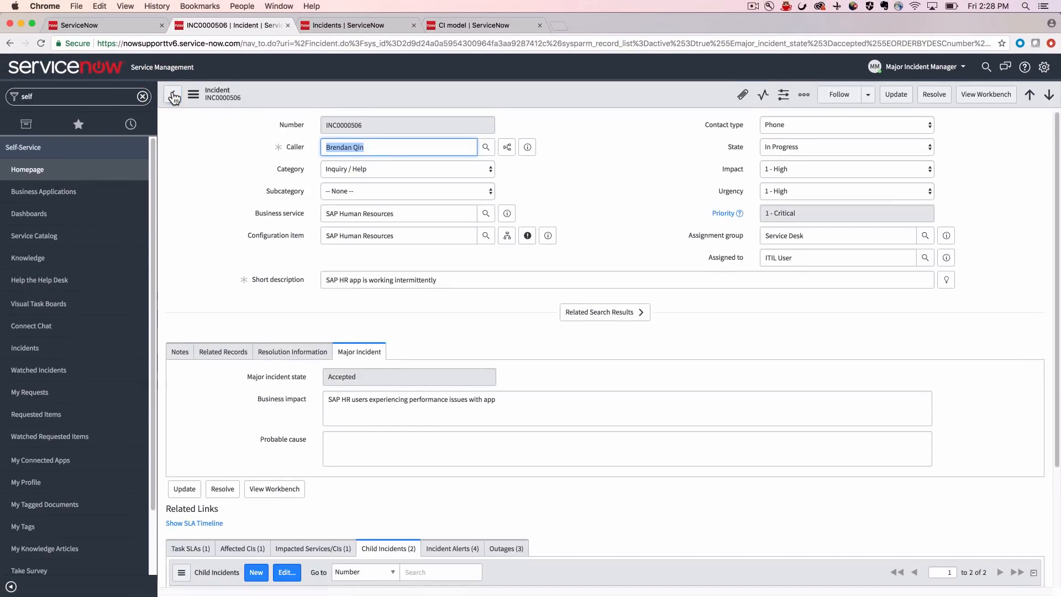